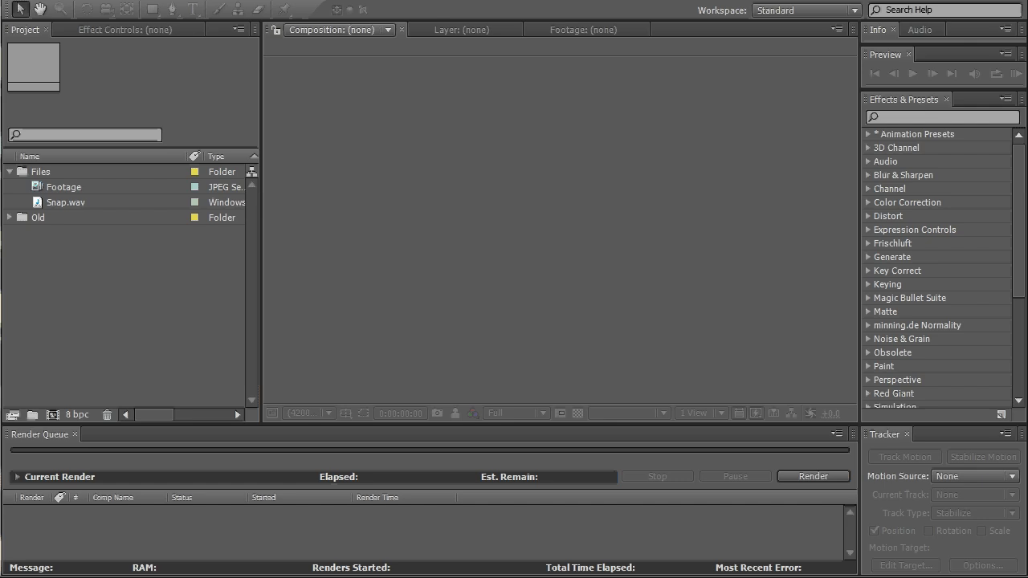
Step: Bring up the Link notes in Notepad to read the Presets and Sound FX download links
key("alt+Tab")
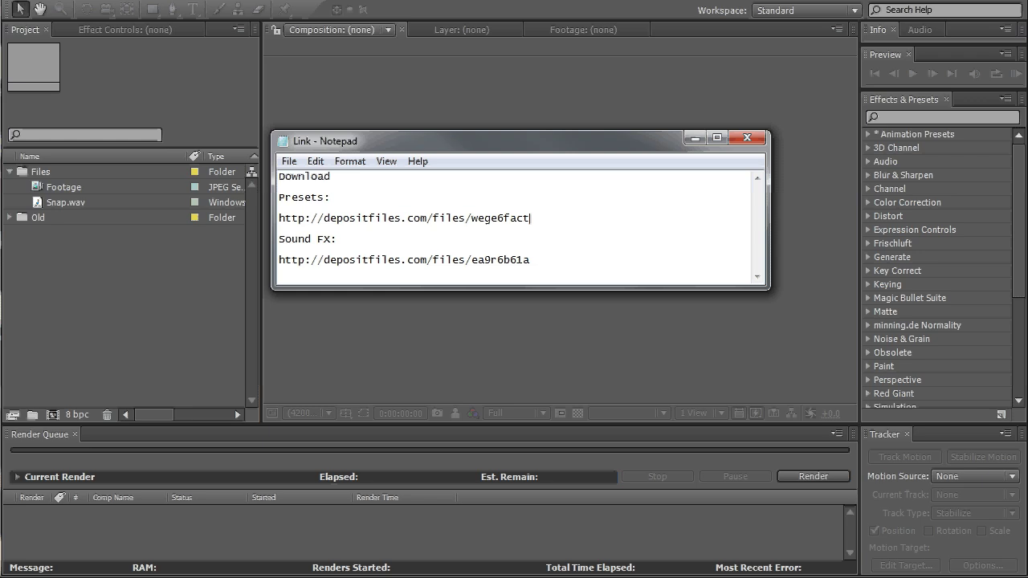
Step: Close the notes and search Effects & Presets for 'spy' to list the Spy presets
left_click(748, 138)
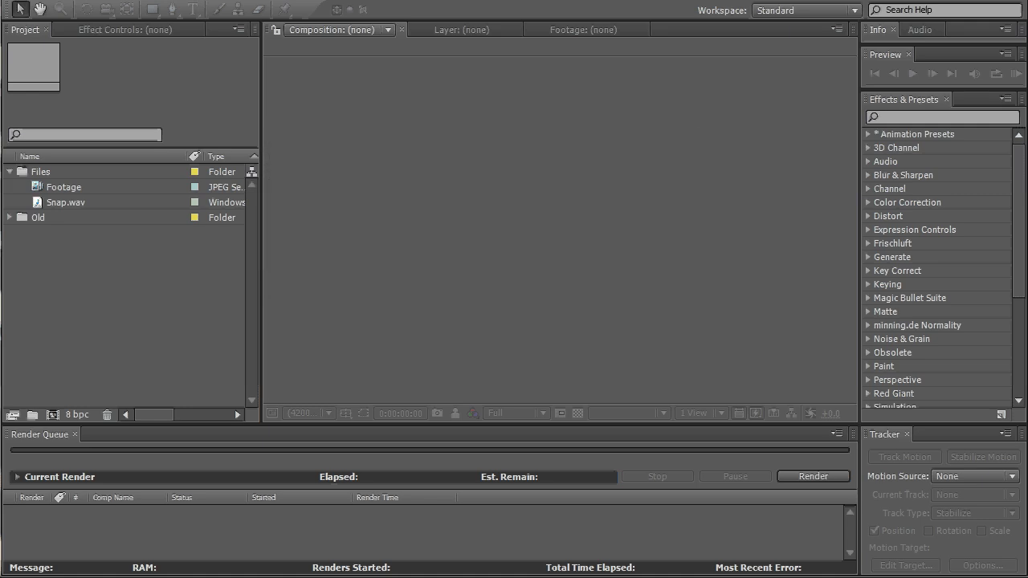
left_click(914, 118)
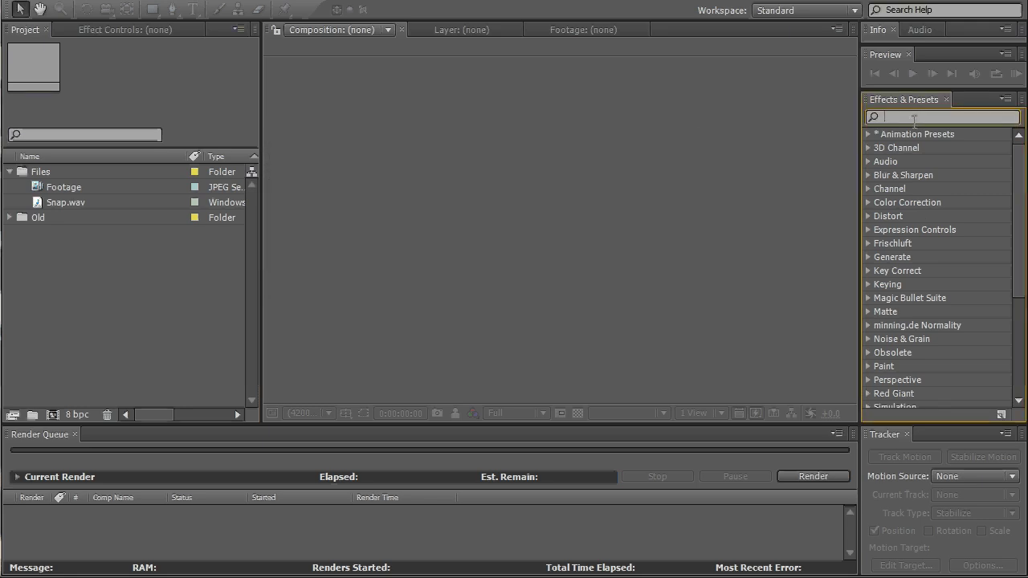
type("spy")
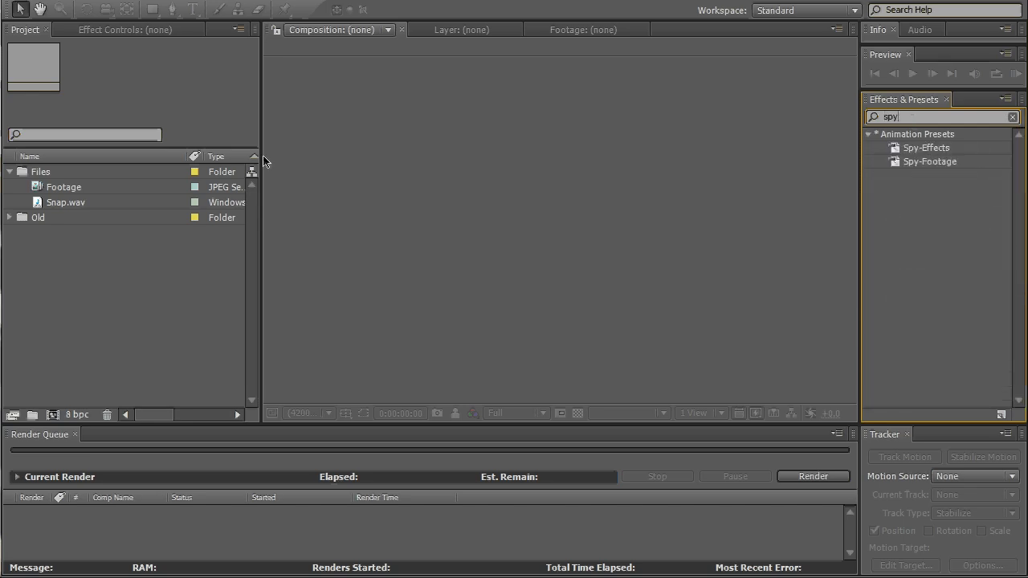
Step: Create a composition named Spy using the HDTV 1080 25 preset, 20 seconds long
left_click(52, 414)
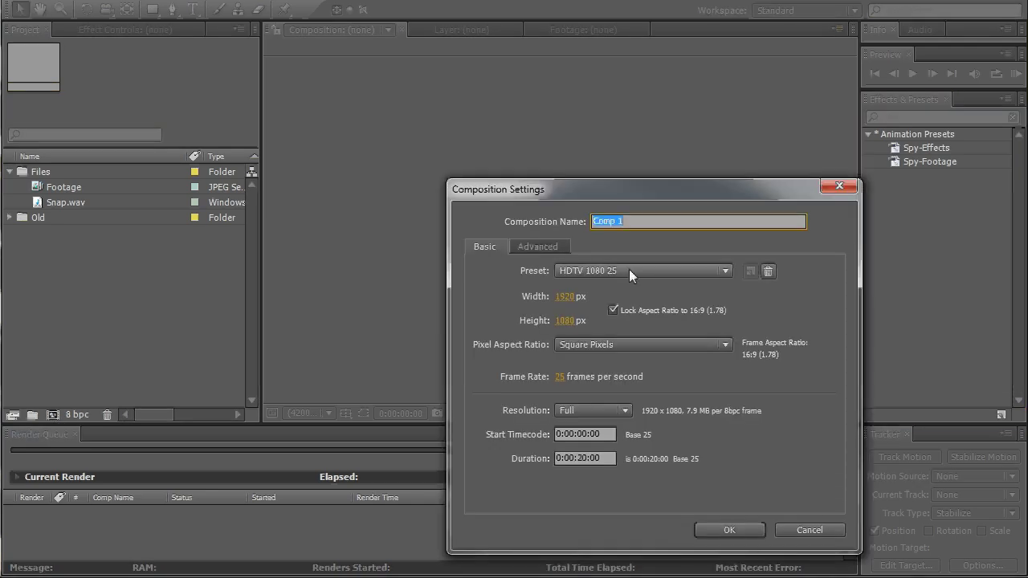
type("Spy")
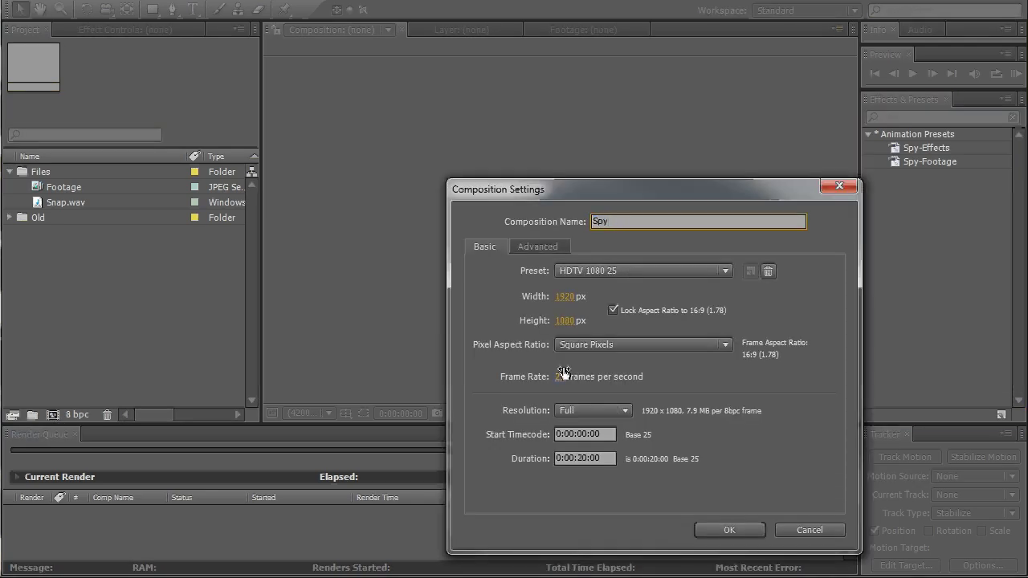
left_click(727, 531)
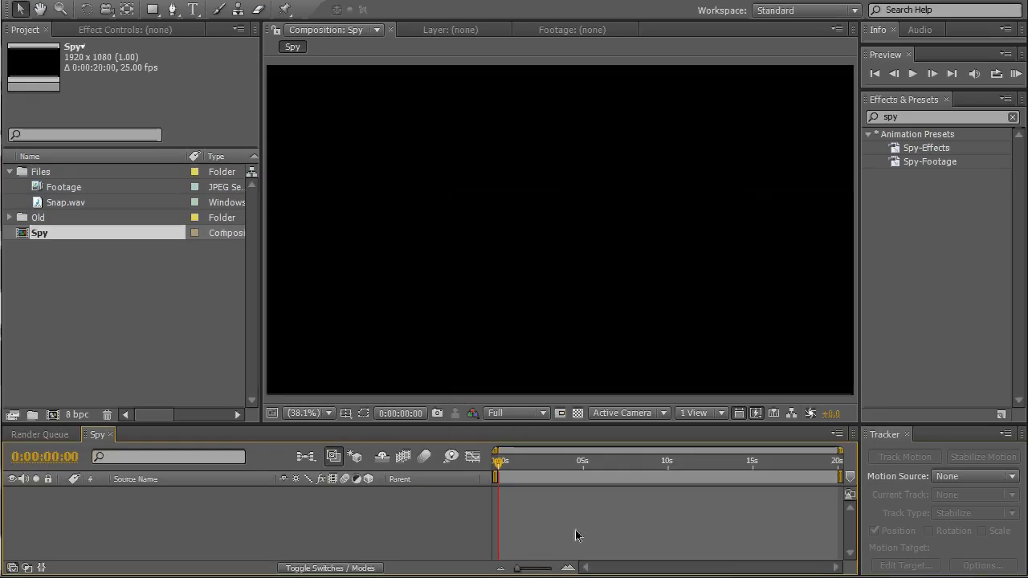
Step: Add Snap.wav and the Footage clip to the Spy timeline and select Footage
left_click(55, 204)
left_click_drag(78, 335, 111, 498)
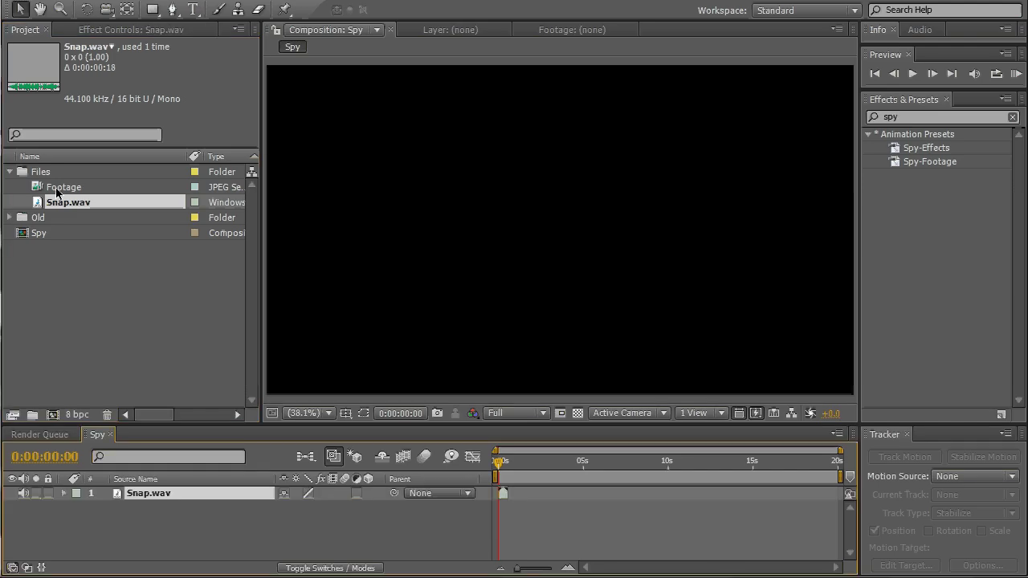
left_click_drag(58, 191, 159, 523)
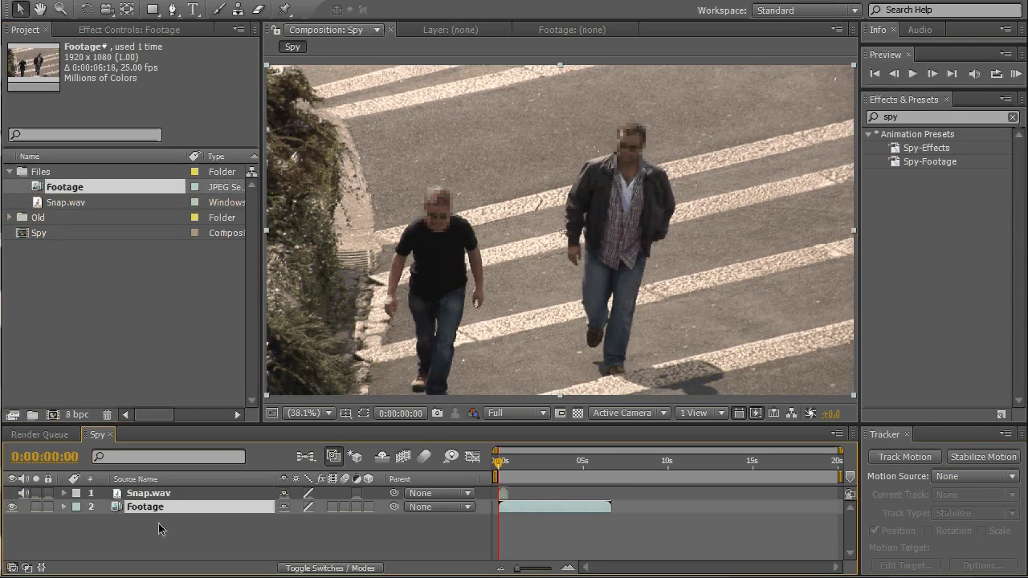
left_click(161, 532)
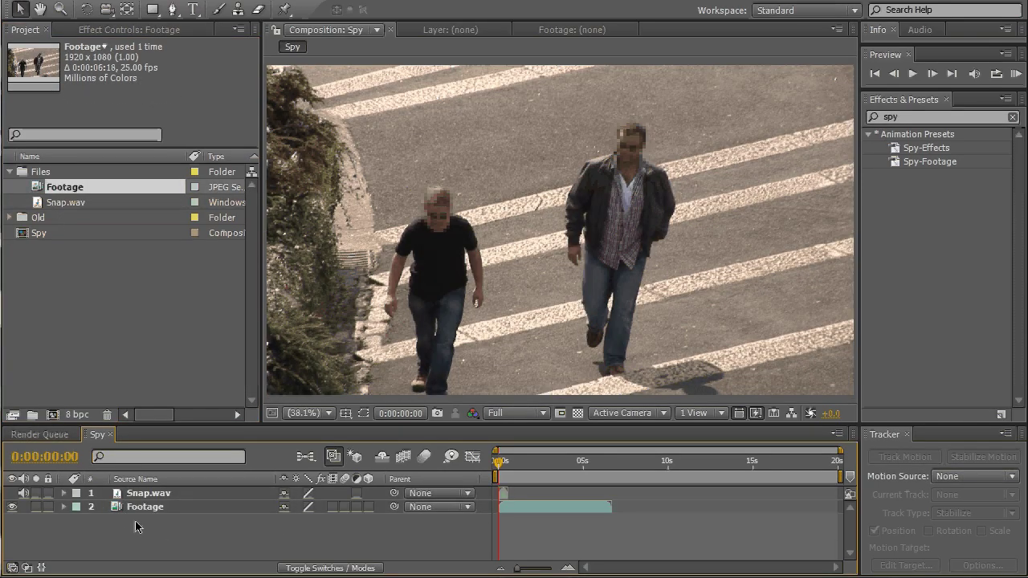
left_click(141, 511)
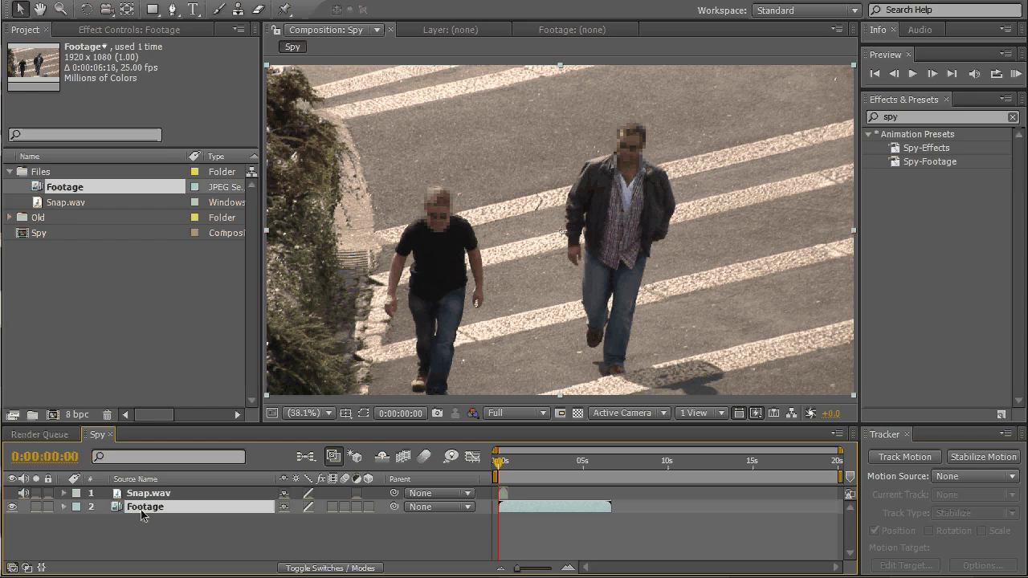
Step: Pre-compose the Footage layer into 'Footage', moving all attributes into the new composition
key("ctrl+shift+c")
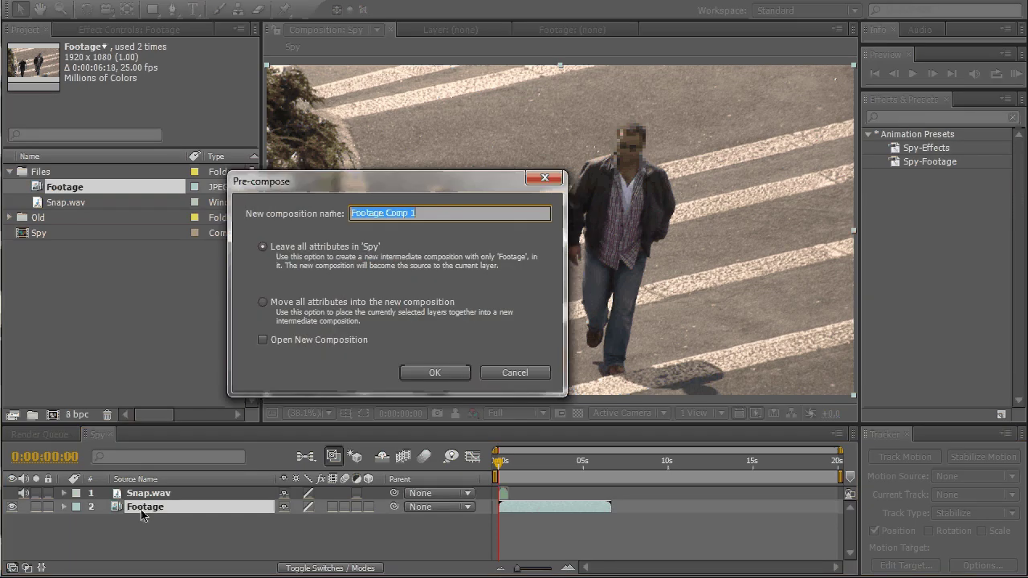
type("Footage")
left_click(262, 303)
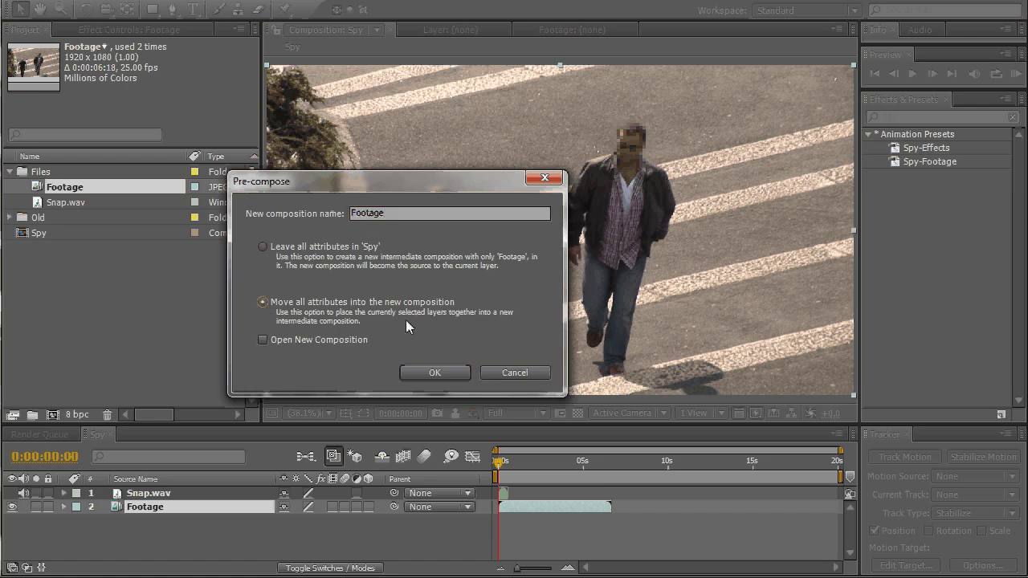
left_click(434, 373)
Step: Pre-compose the Snap.wav layer into a new composition named 'Effects'
left_click(164, 496)
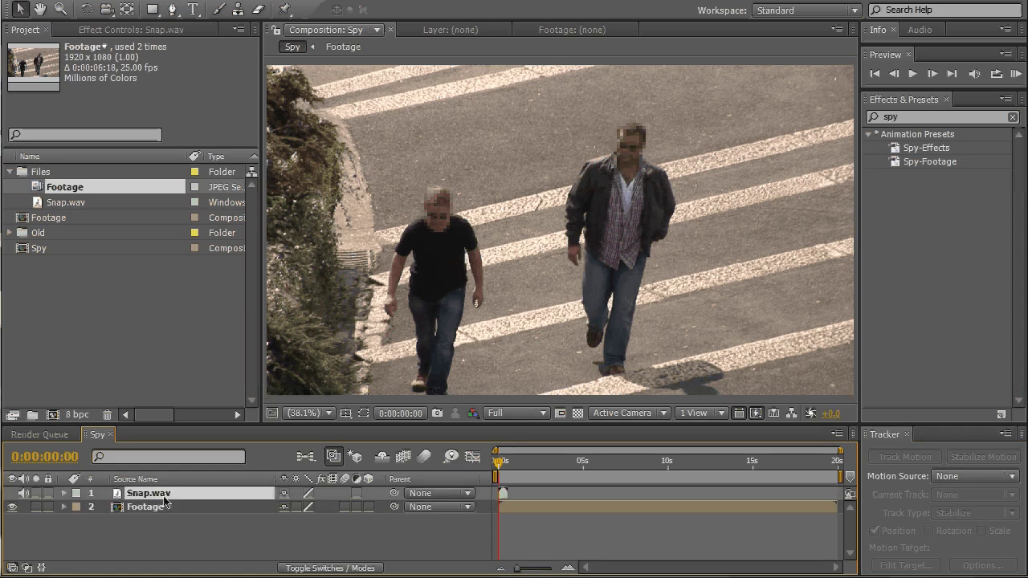
key("ctrl+shift+c")
type("E")
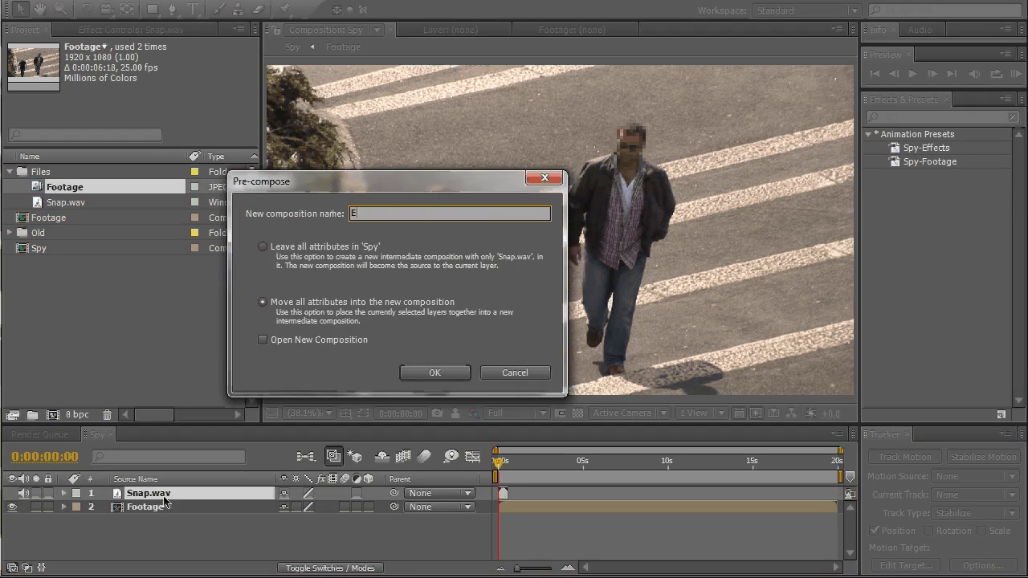
type("ffects")
left_click(450, 372)
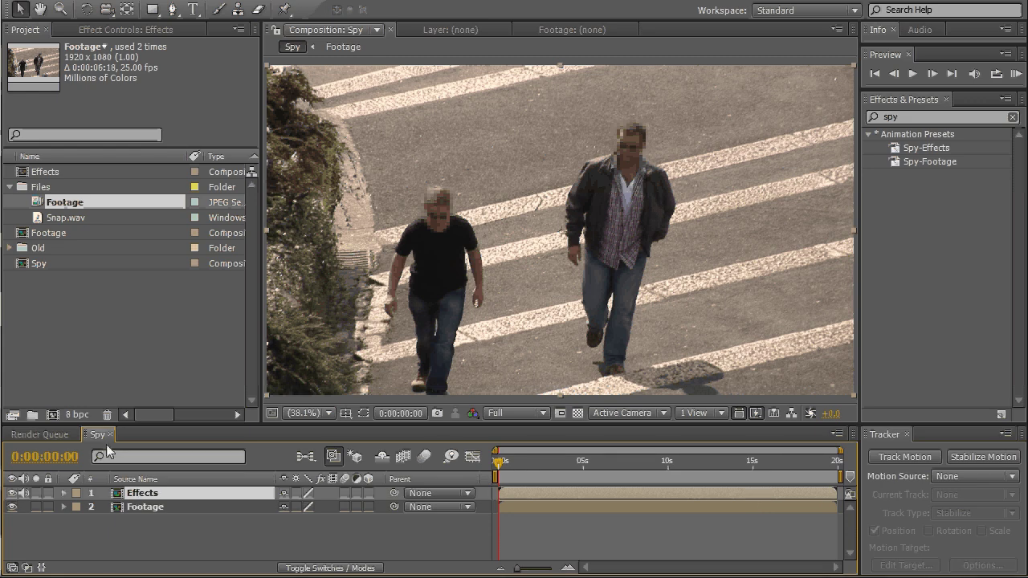
Step: Apply the Spy-Footage preset to the Footage layer and Spy-Effects to the Effects layer
double_click(142, 494)
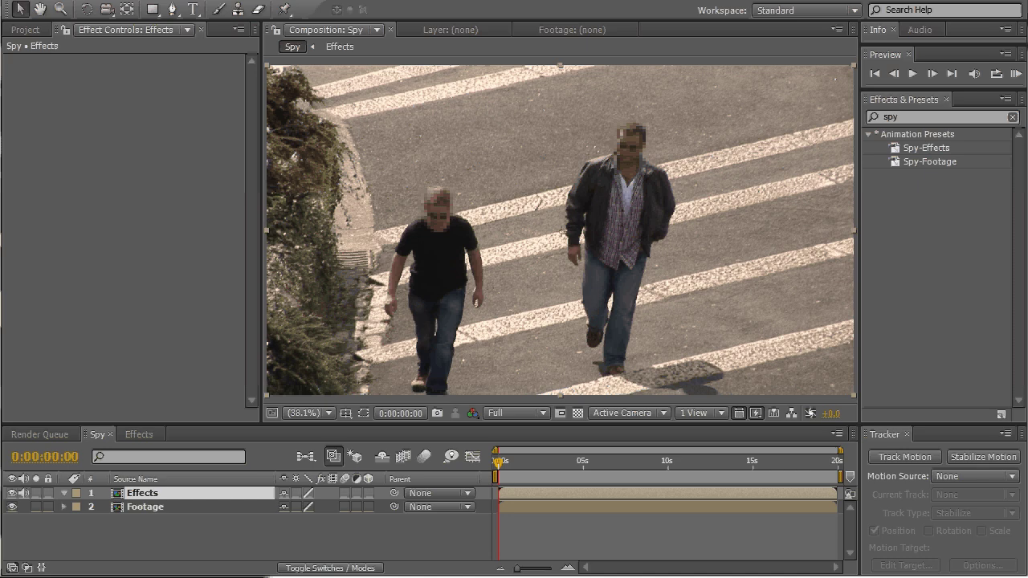
left_click_drag(951, 170, 169, 511)
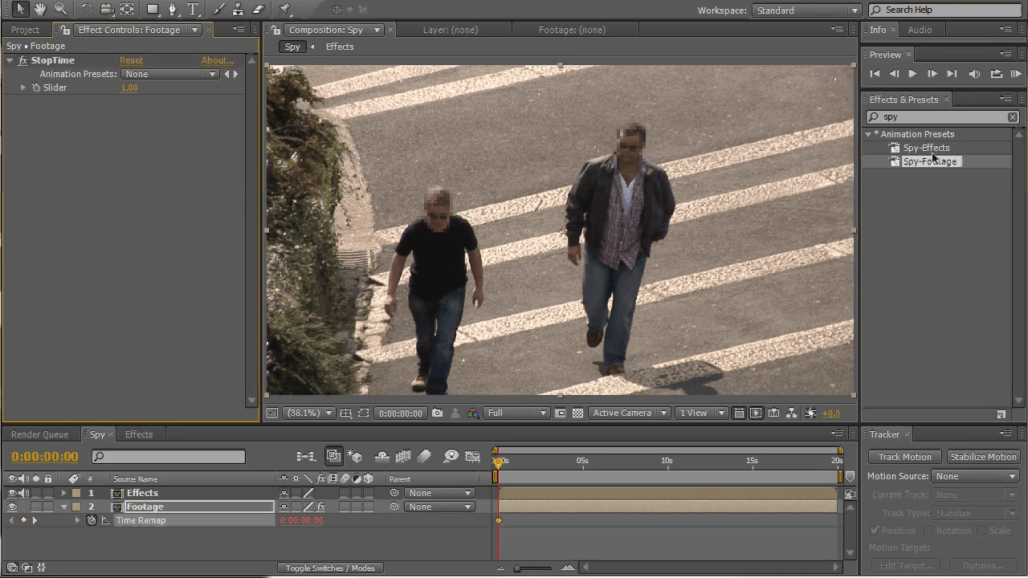
left_click_drag(934, 157, 148, 497)
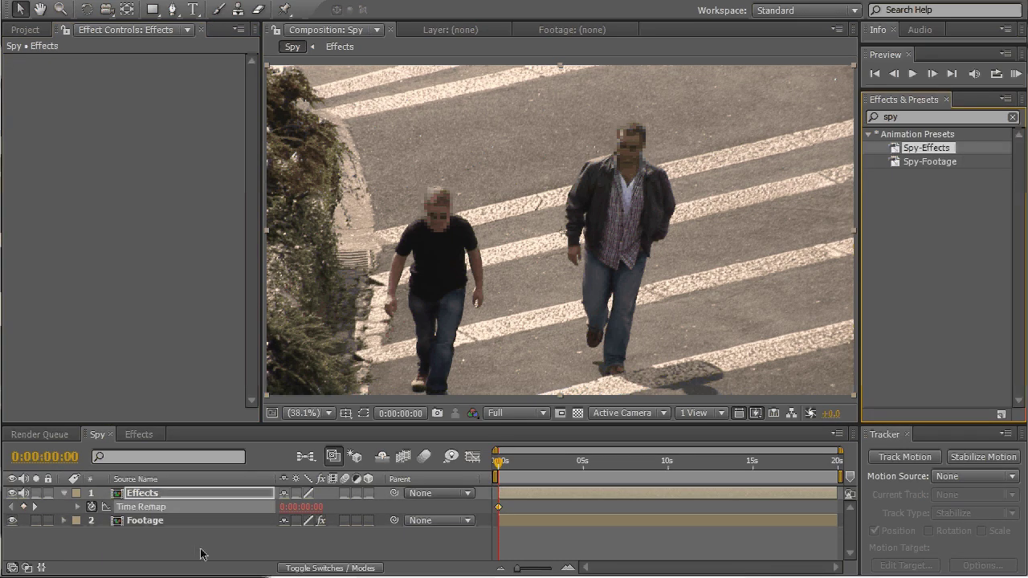
left_click(201, 555)
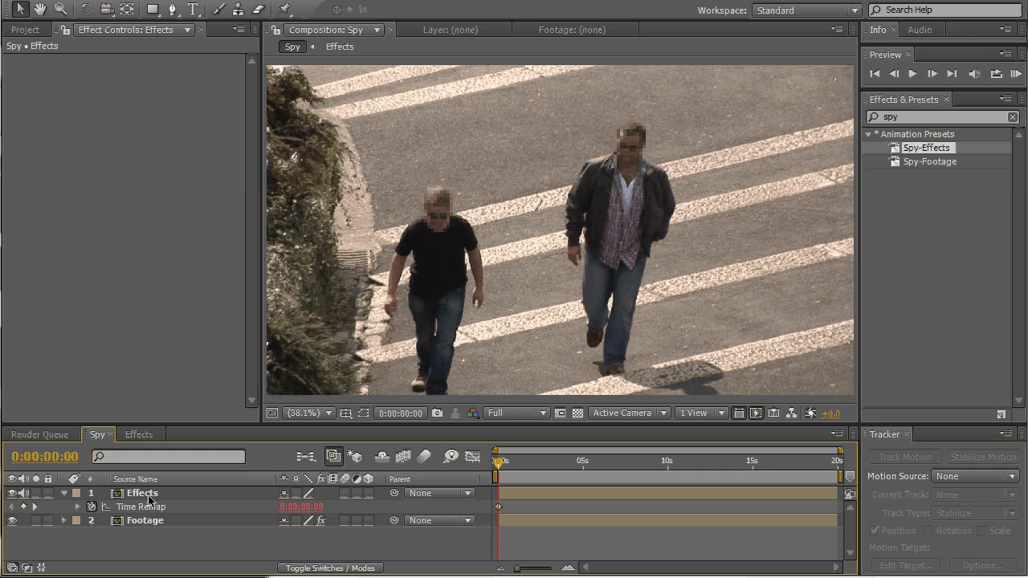
Step: Inside the Effects pre-comp, add an adjustment layer named Exposure
double_click(146, 495)
right_click(149, 528)
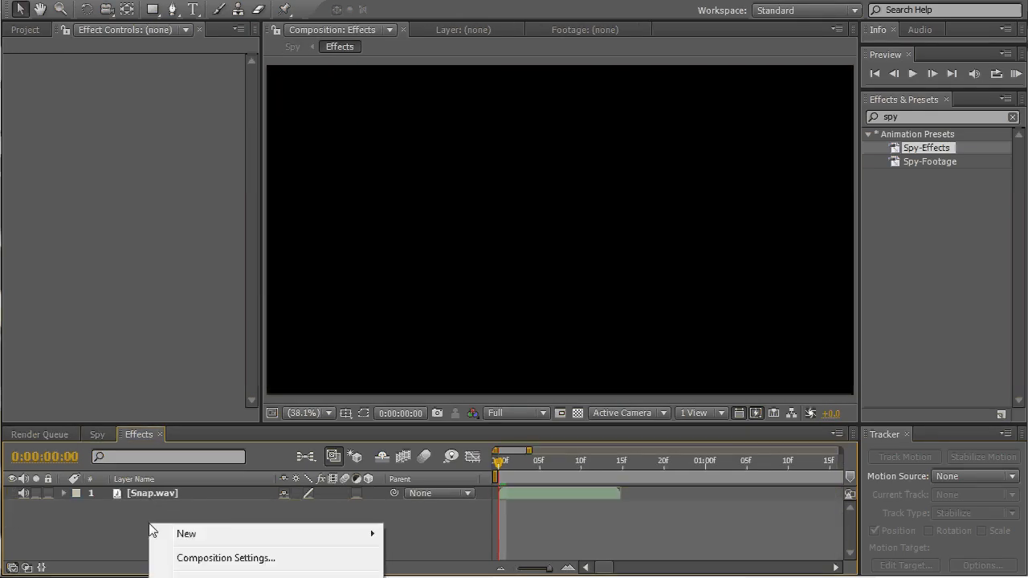
mouse_move(202, 532)
left_click(418, 577)
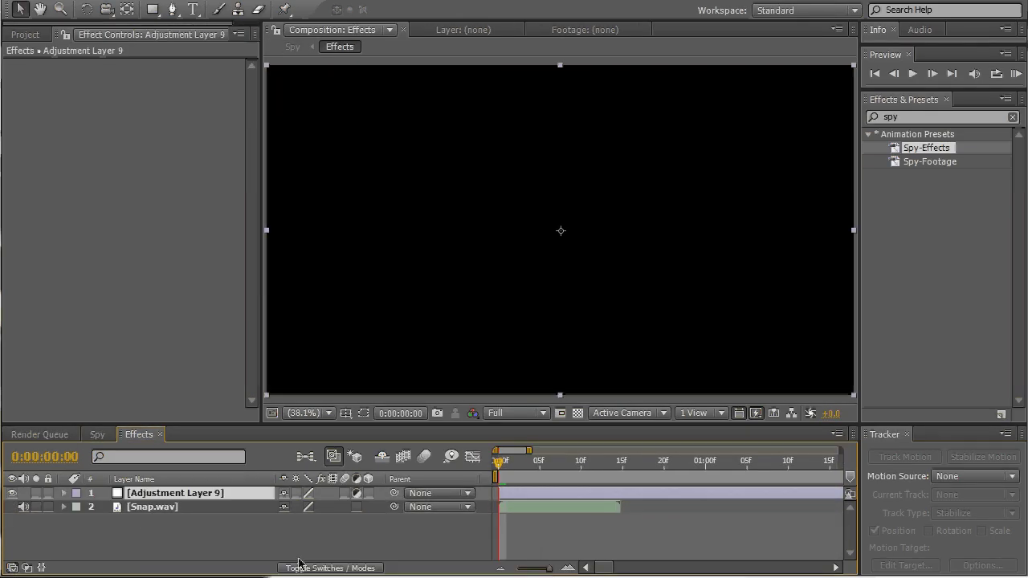
key("Return")
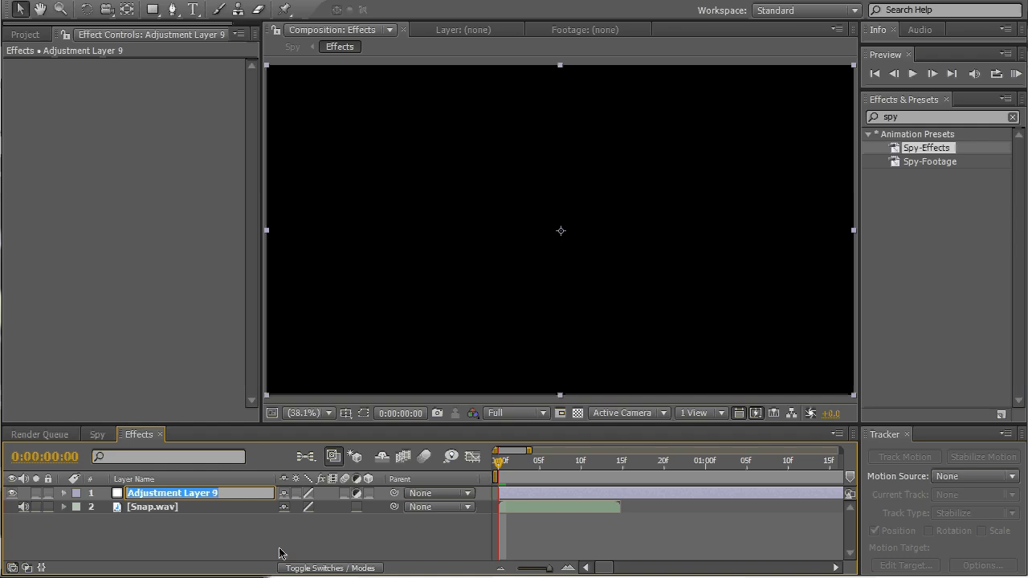
type("Exposure")
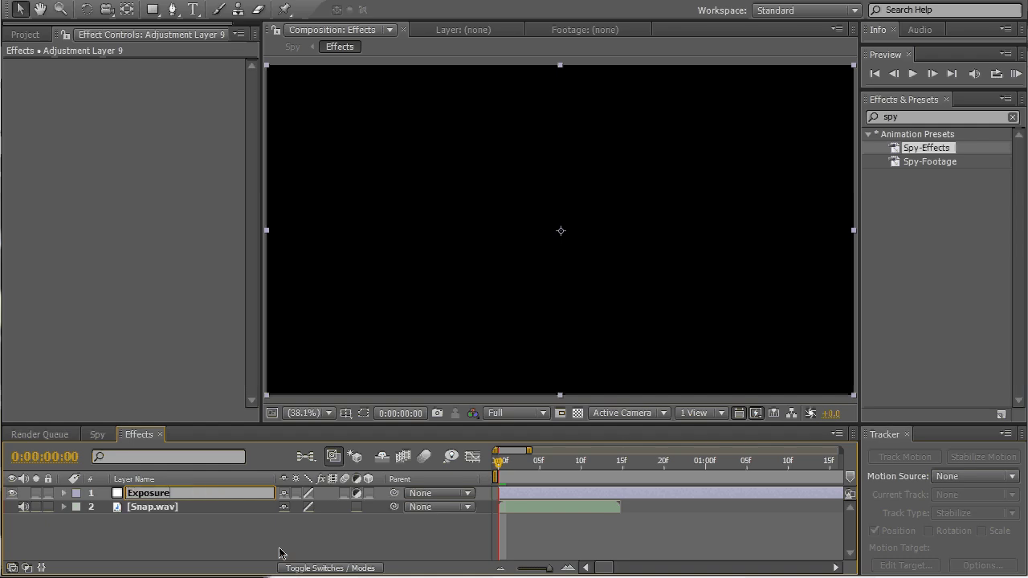
key("Return")
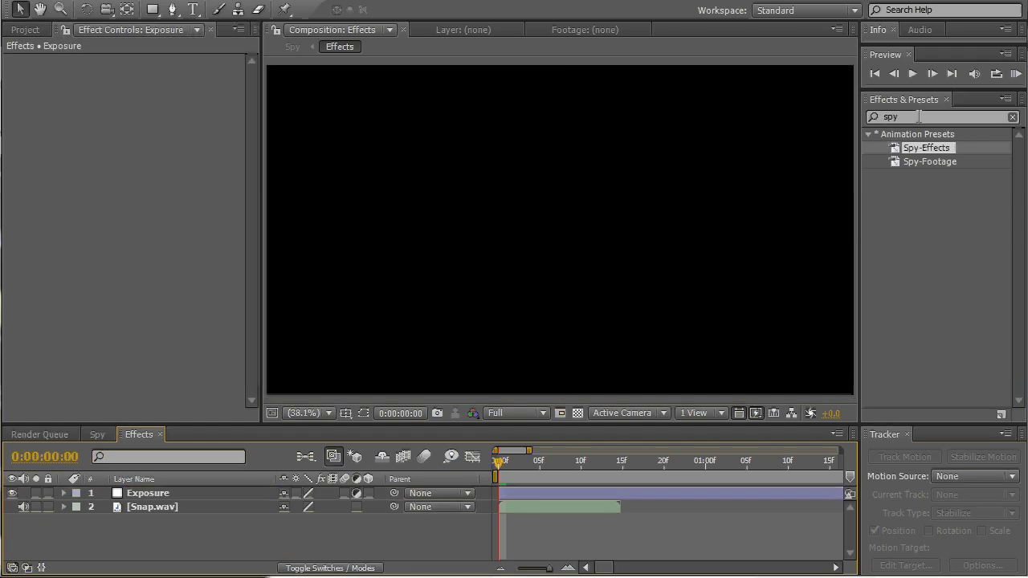
Step: Search for the Exposure effect and apply it to the Exposure layer
left_click(919, 116)
type("expos")
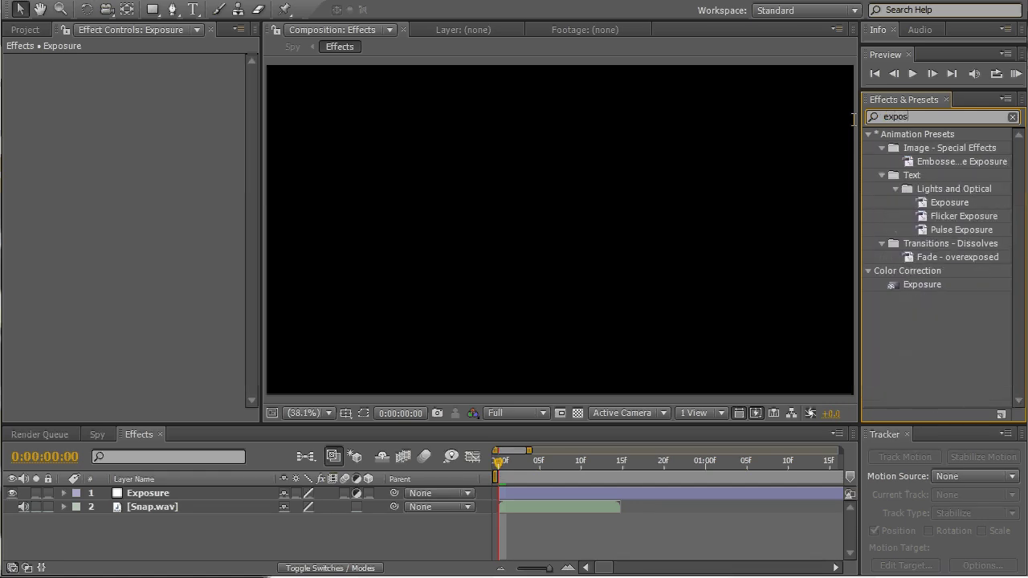
type("uer")
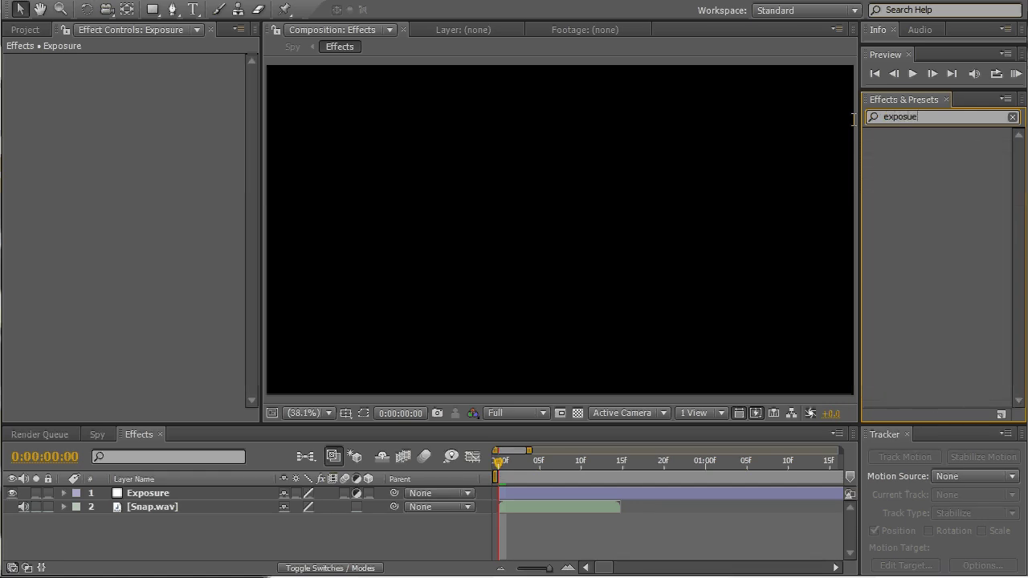
key("BackSpace")
key("BackSpace")
type("re")
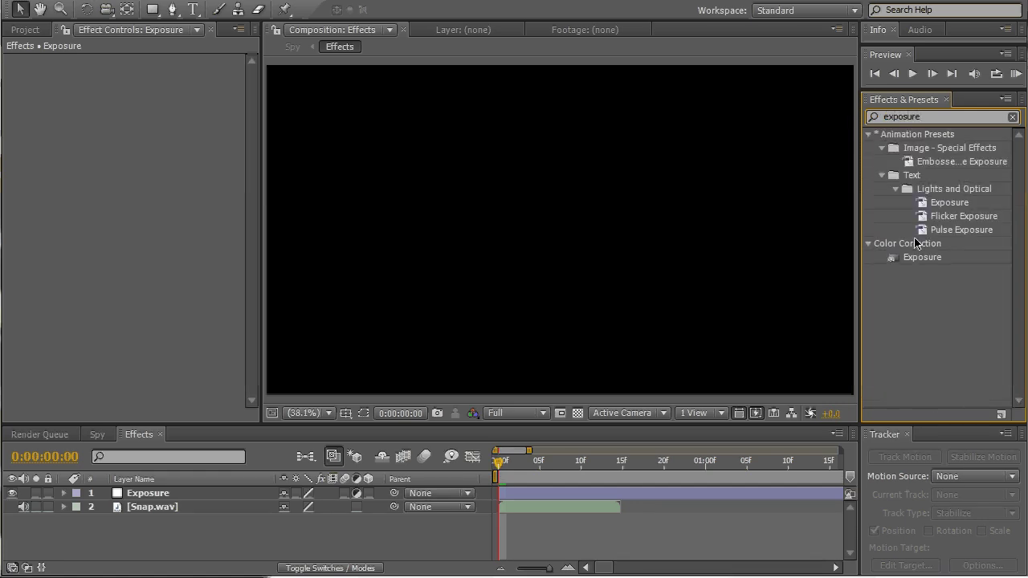
left_click_drag(922, 257, 169, 494)
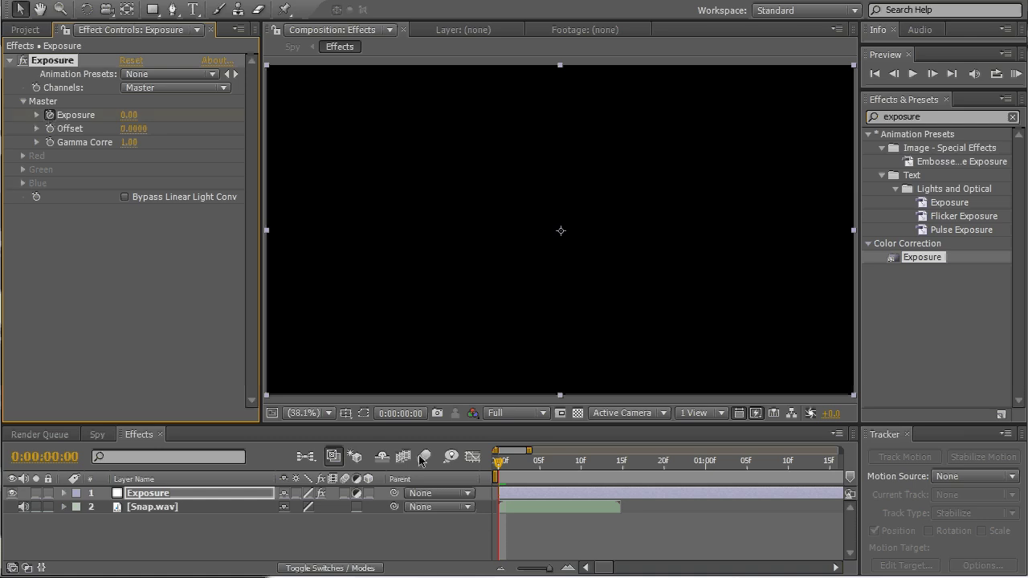
Step: Keyframe Exposure at -15 on frame 1 and 0 on frame 6
left_click_drag(500, 463, 505, 462)
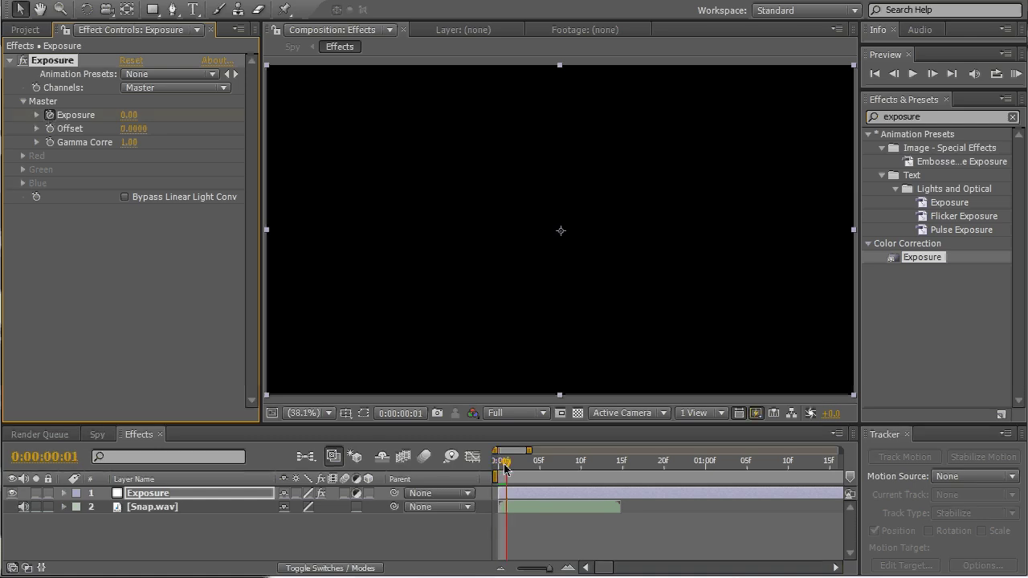
left_click(130, 115)
type("-15")
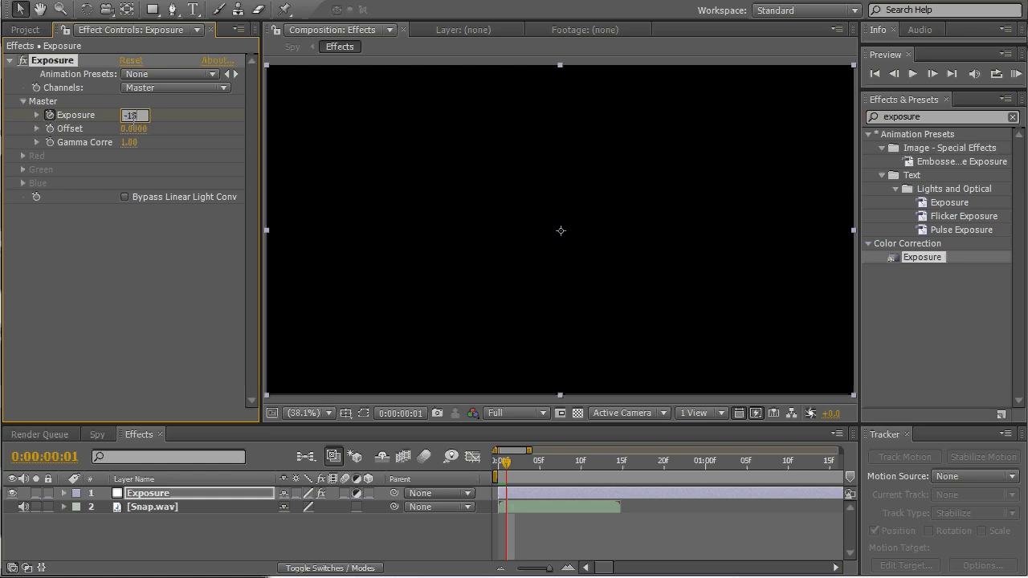
key("Return")
left_click(111, 281)
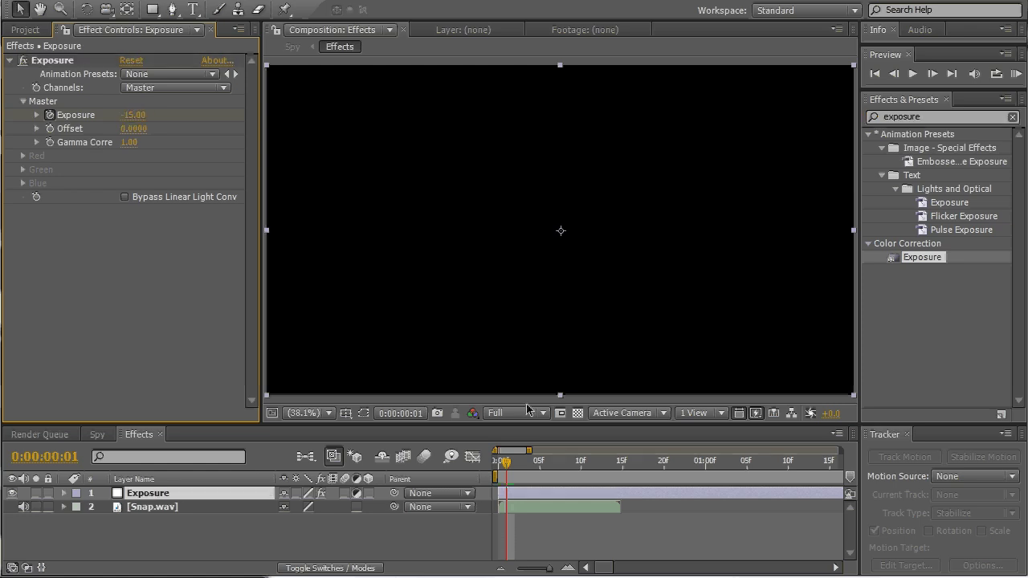
left_click_drag(506, 463, 546, 468)
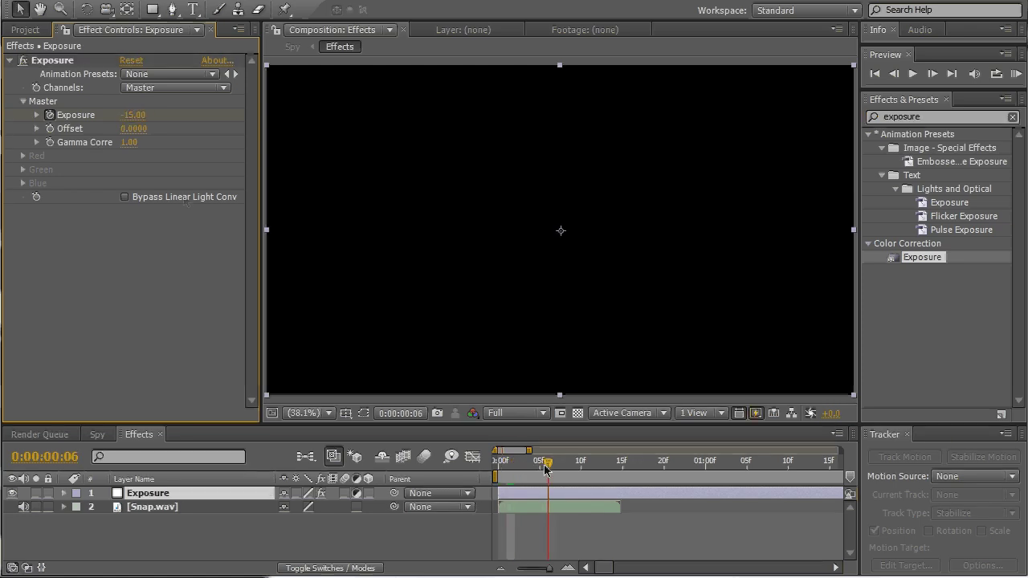
left_click(133, 116)
type("0")
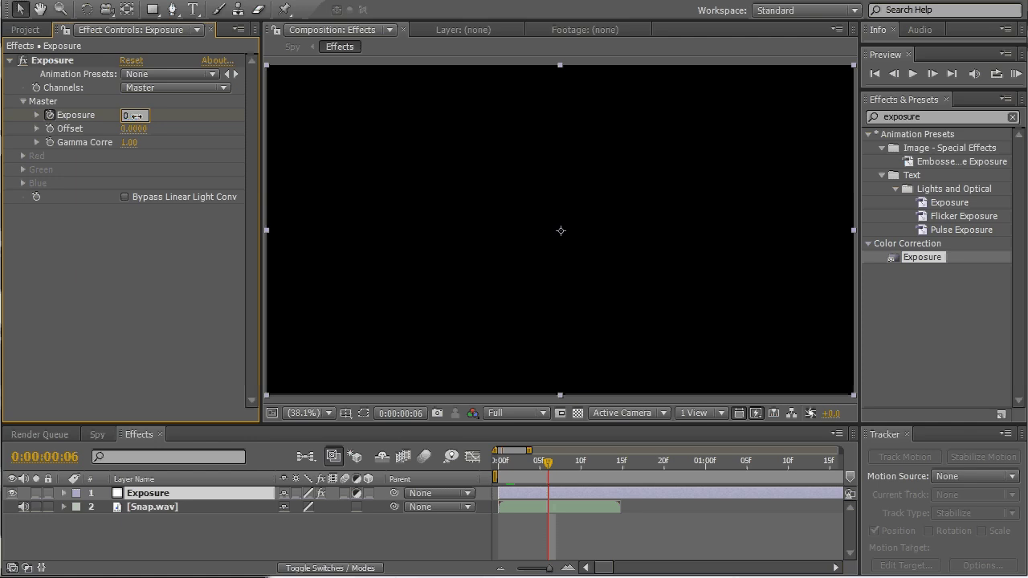
left_click(98, 282)
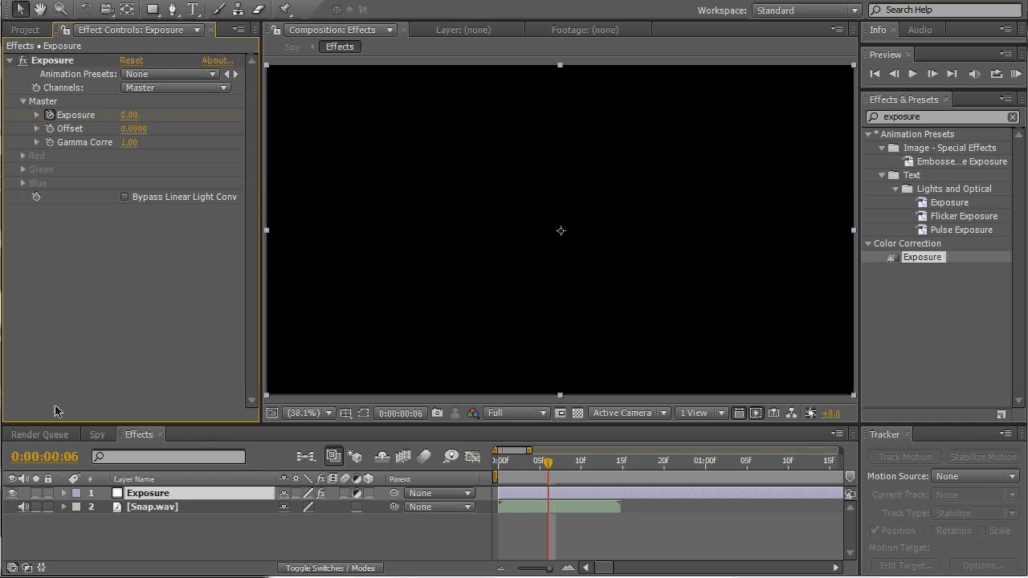
Step: In the Spy timeline, enable Collapse Transformations on the Effects layer
left_click(98, 438)
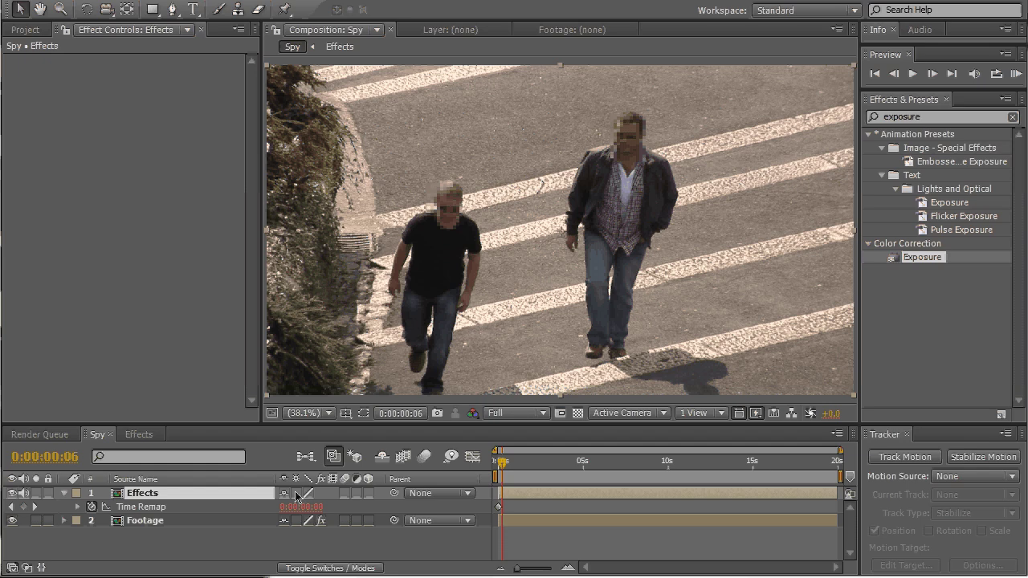
left_click(296, 493)
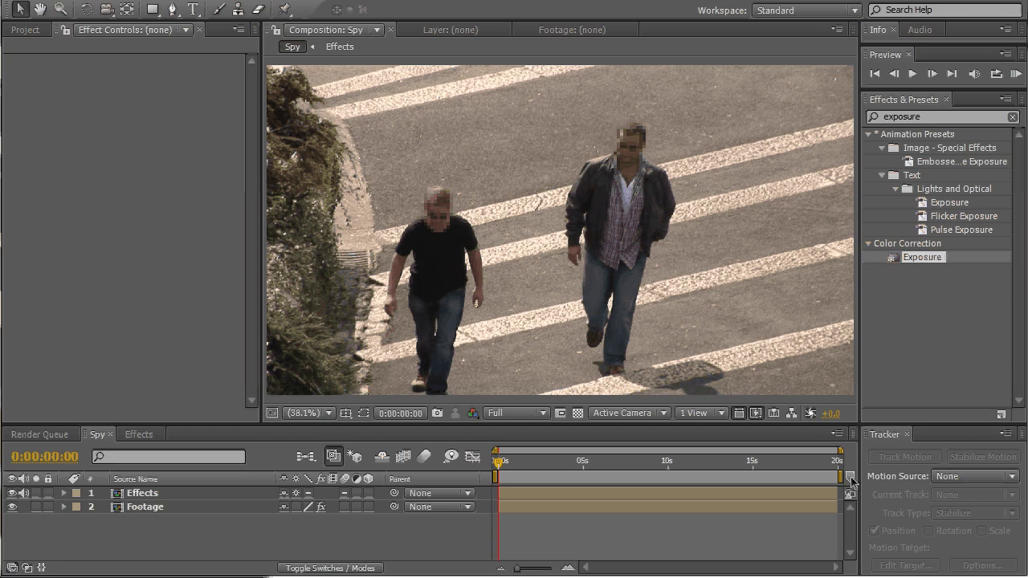
Step: Place marker 1 near the timeline start, mark 0:00:03:18, then move to about 0:00:05:07
left_click_drag(850, 480, 689, 479)
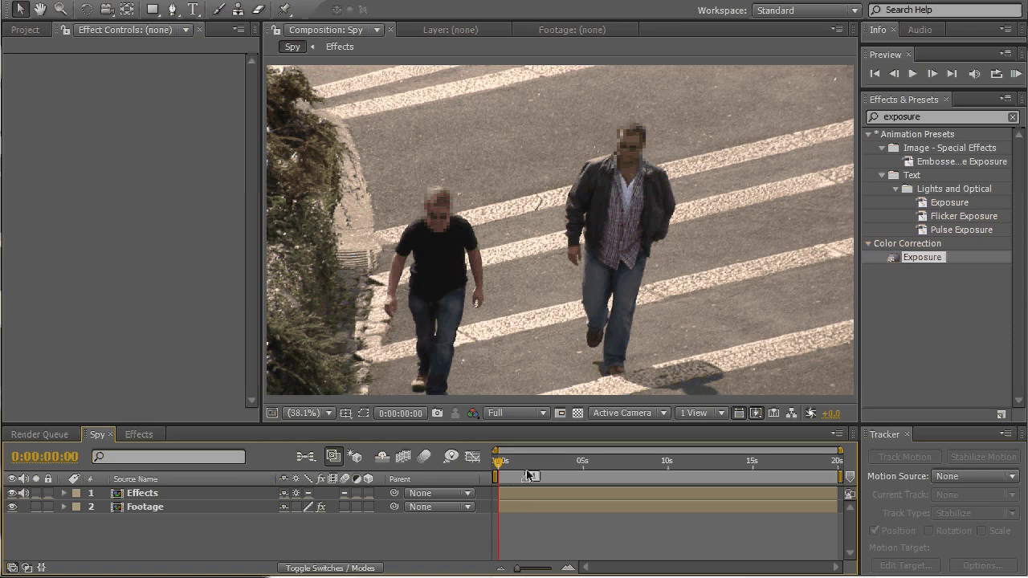
left_click(562, 463)
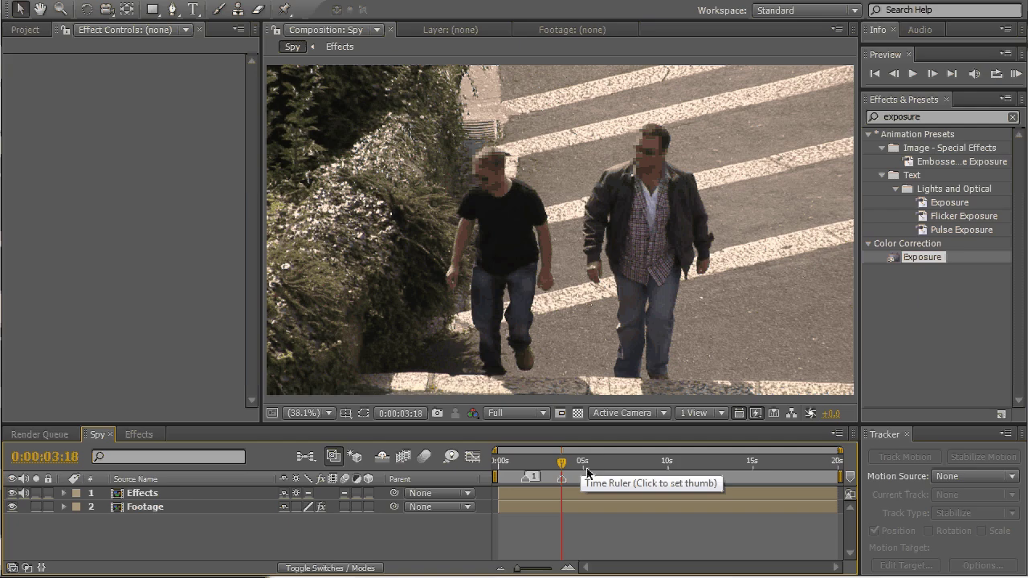
left_click(587, 474)
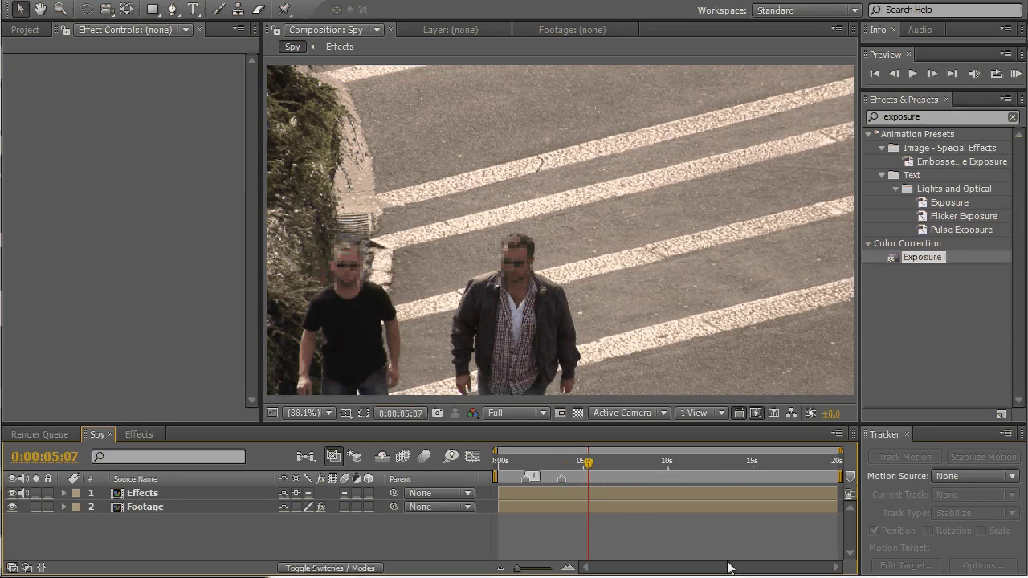
Step: Add a marker at 0:00:05:09 and select Footage to view its StopTime effect
key("KP_Multiply")
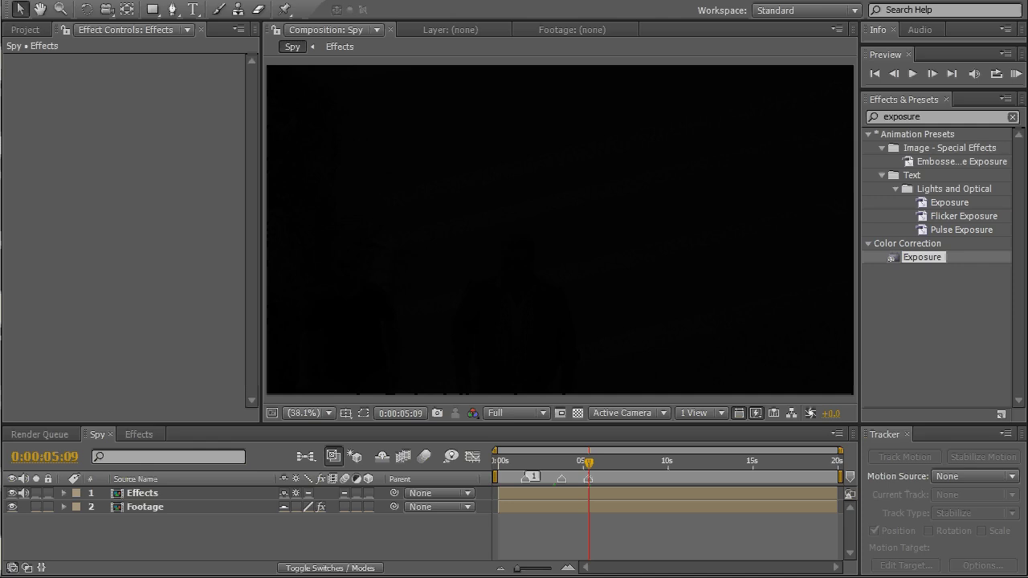
left_click(145, 507)
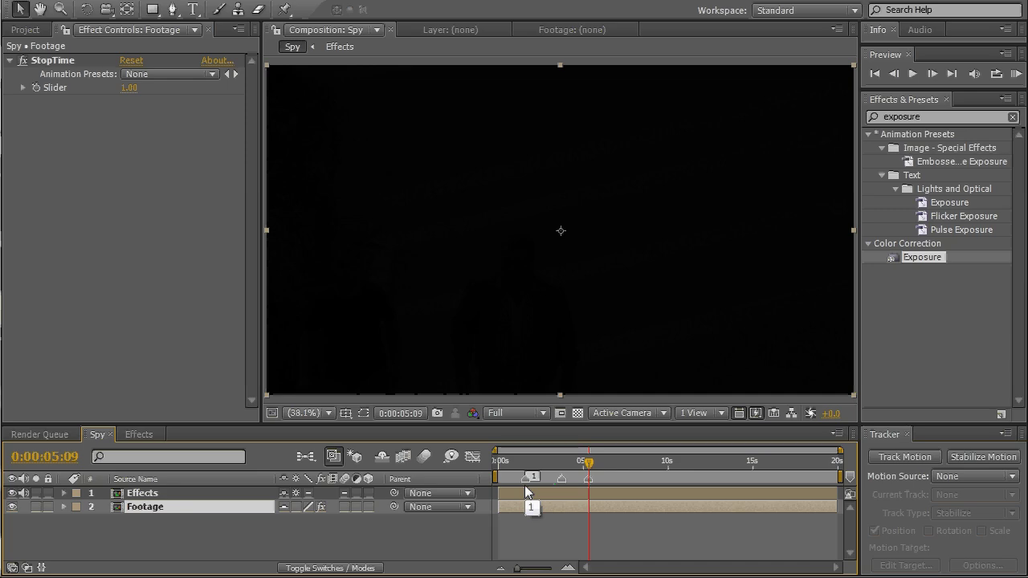
Step: Return to the composition start and add a new black solid layer
key("Home")
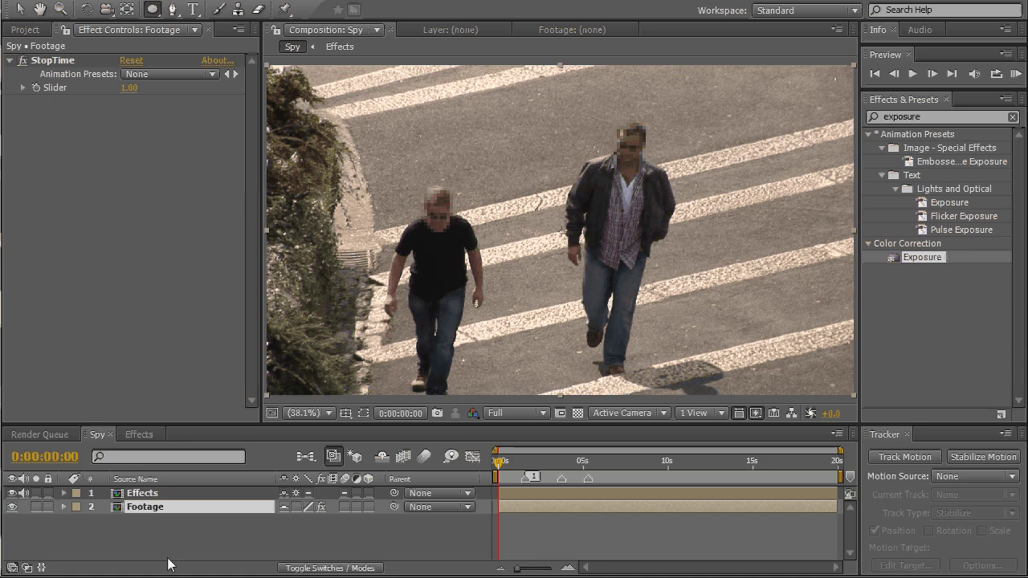
right_click(166, 560)
mouse_move(193, 551)
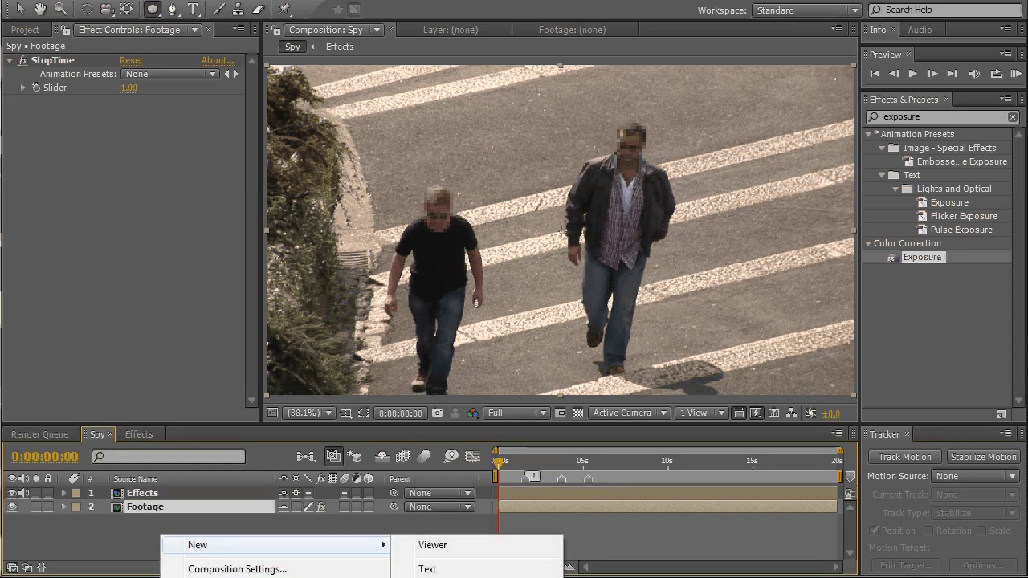
key("ctrl+y")
left_click(693, 516)
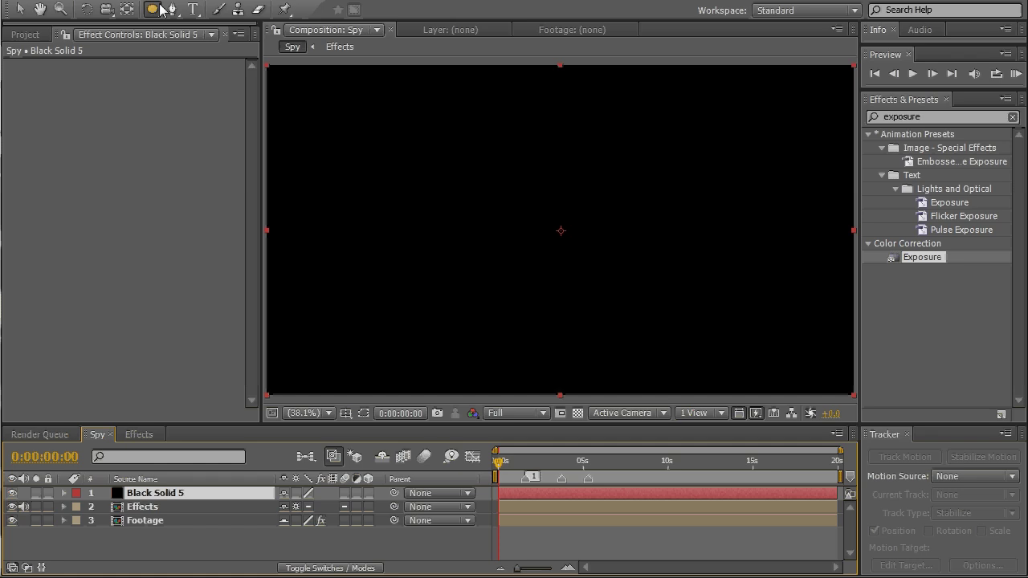
Step: Give the solid a full-frame oval mask set to Subtract with 350-pixel feather
left_click_drag(152, 9, 220, 48)
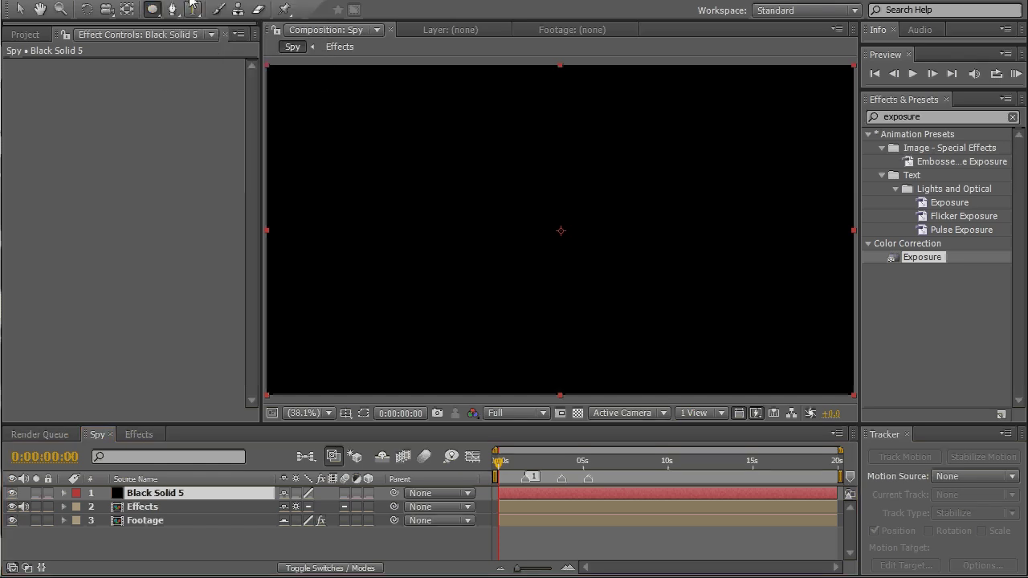
double_click(154, 9)
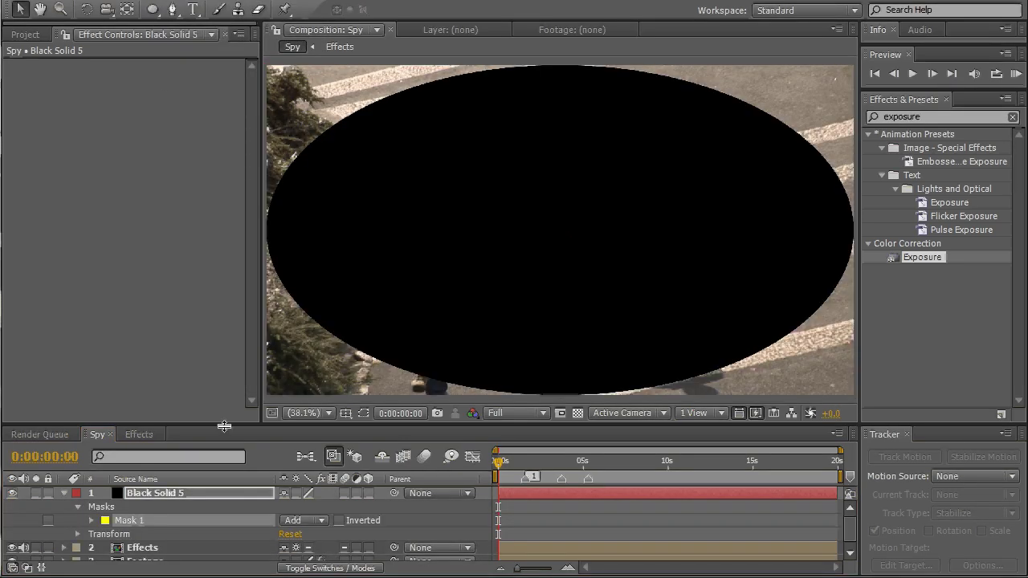
left_click(304, 522)
left_click(310, 542)
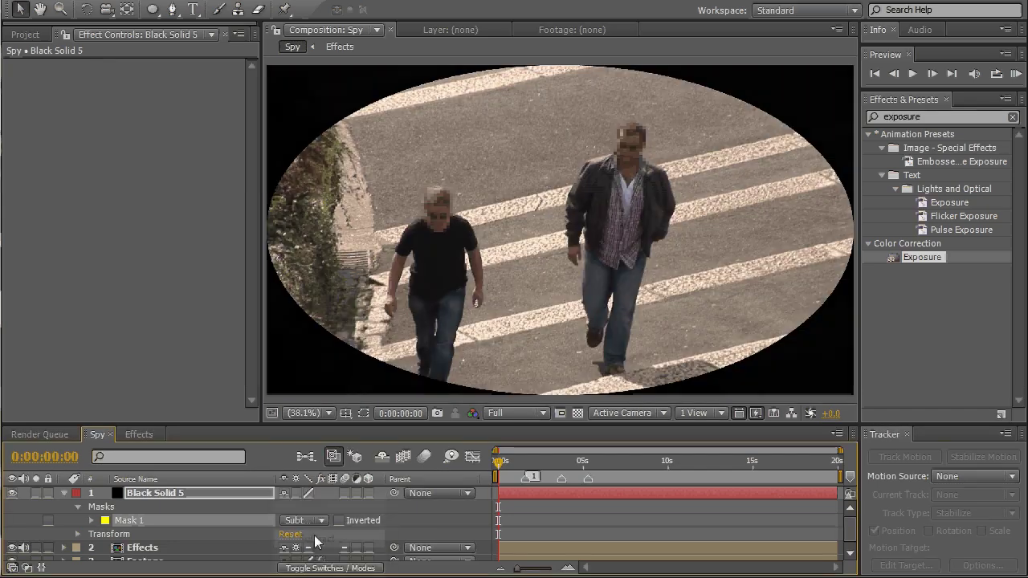
key("f")
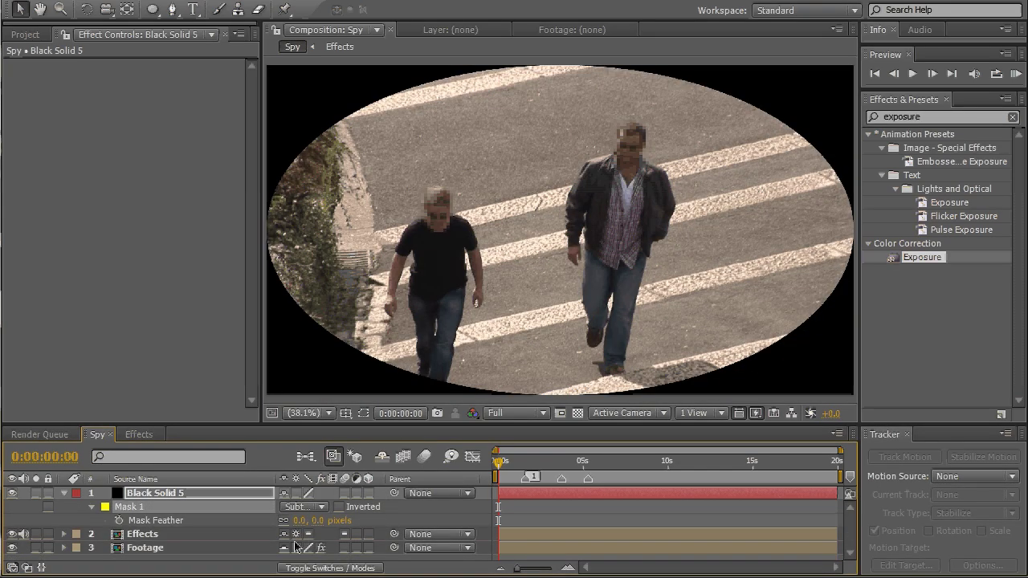
left_click_drag(297, 524, 594, 575)
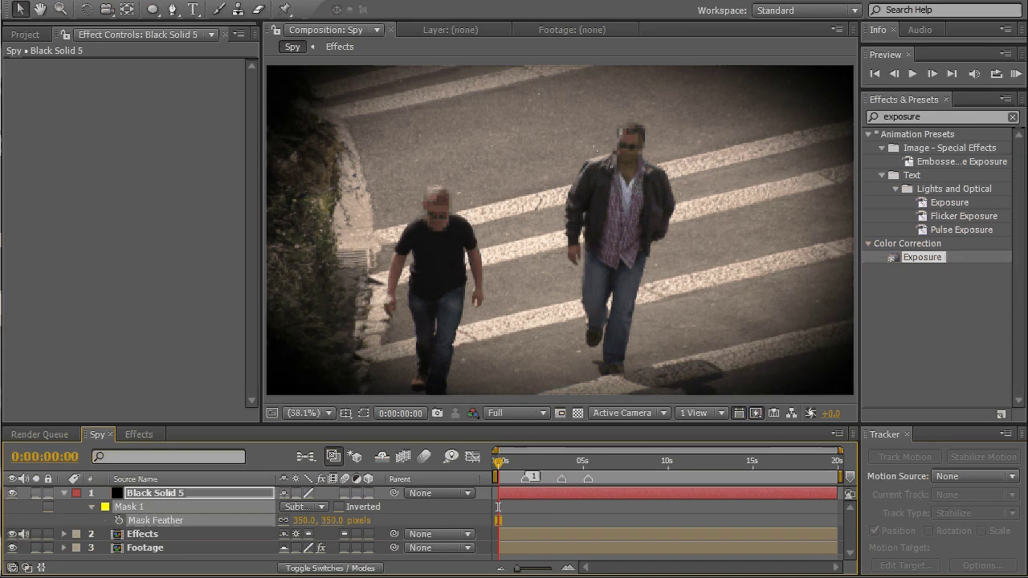
Step: Add a new adjustment layer named Safeframe
left_click(64, 494)
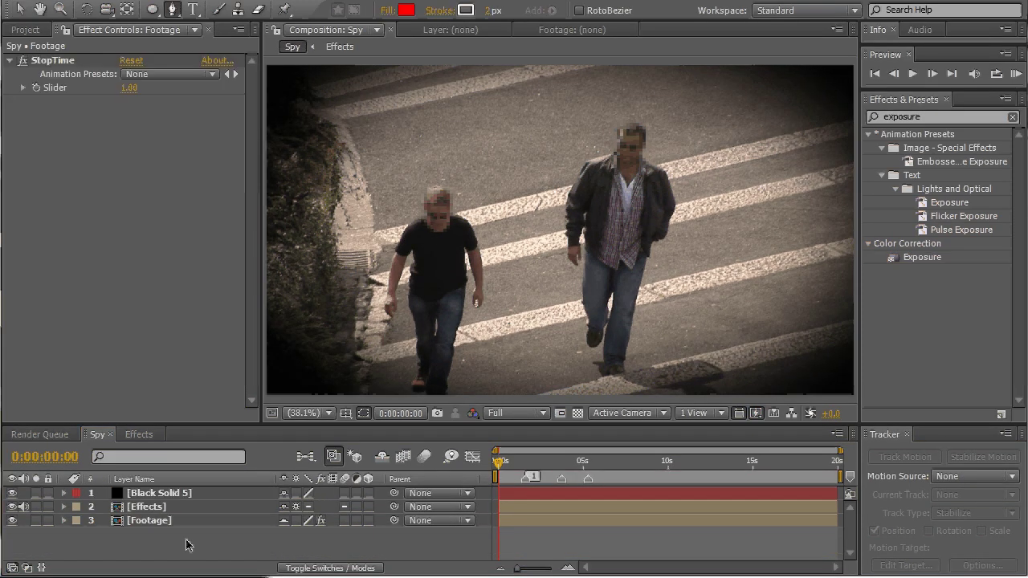
right_click(186, 539)
mouse_move(219, 545)
left_click(466, 577)
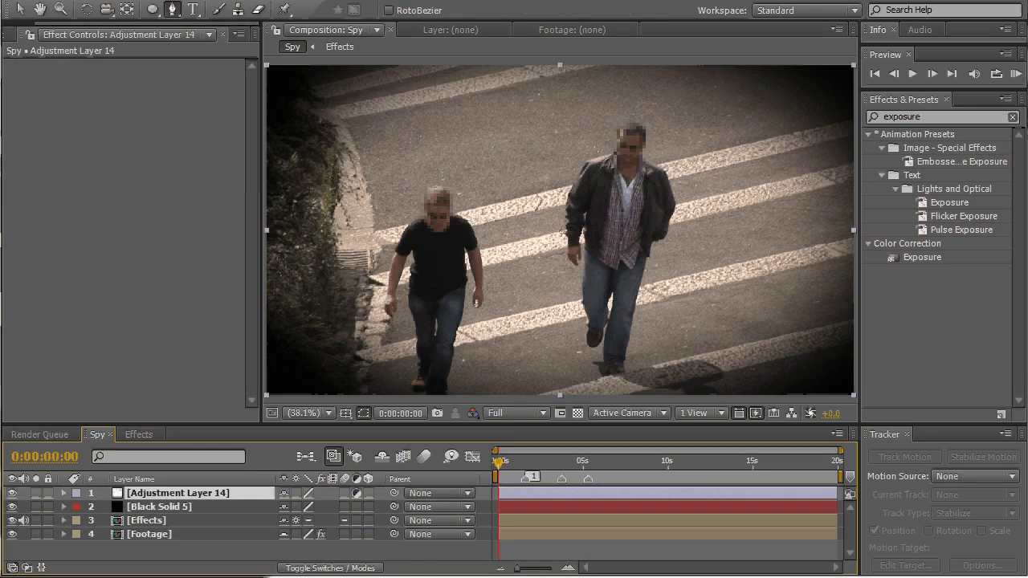
key("Return")
type("S")
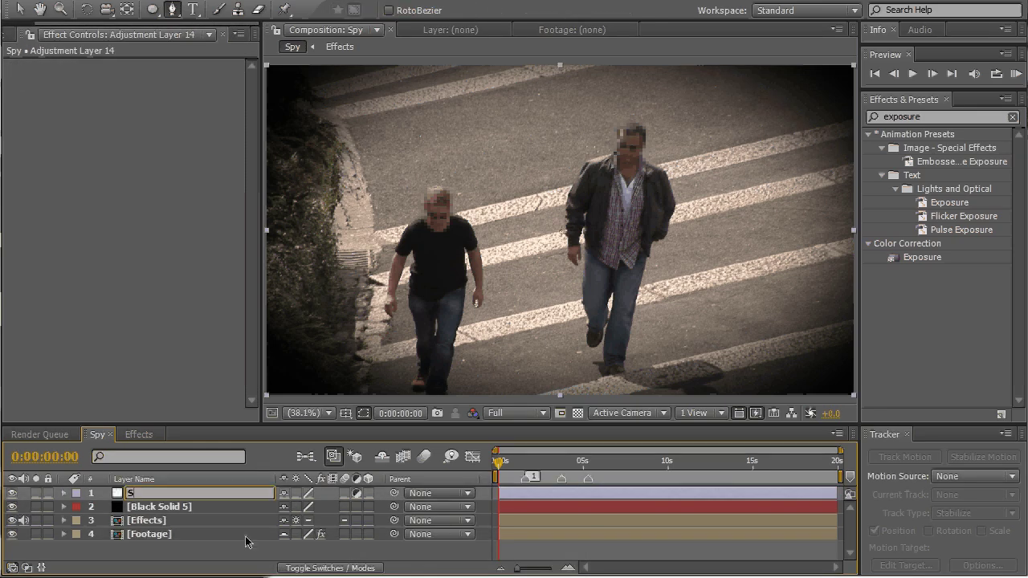
type("afeframe")
key("Return")
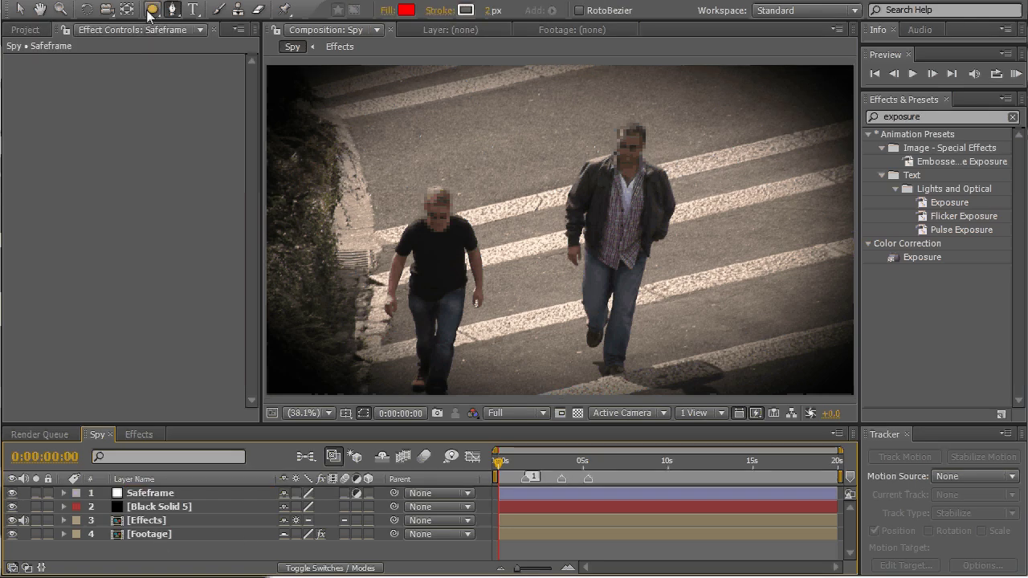
Step: Delete an accidental red rectangle shape layer, then draw an inset rectangular mask on Safeframe
left_click_drag(149, 14, 224, 24)
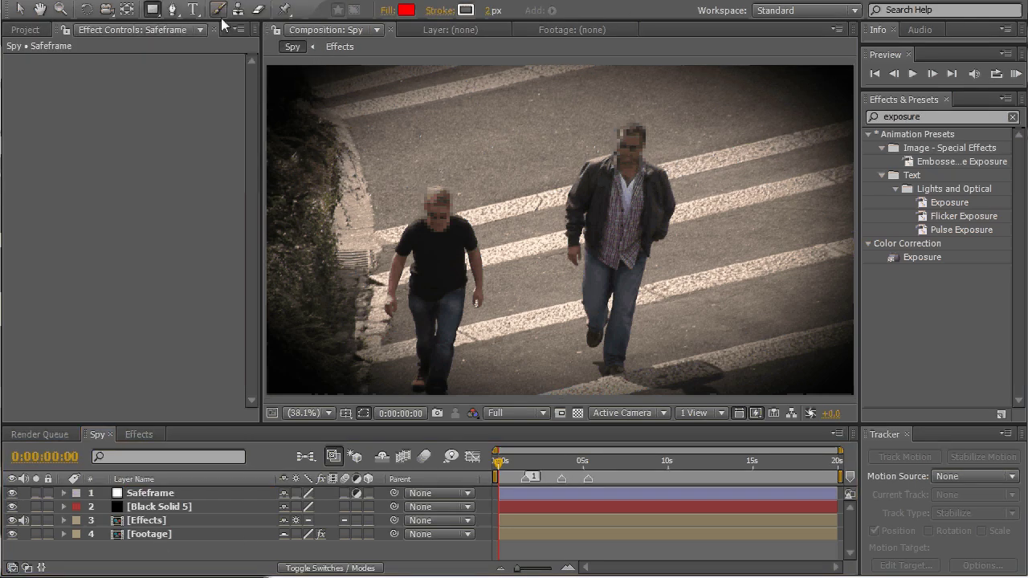
left_click_drag(287, 80, 699, 304)
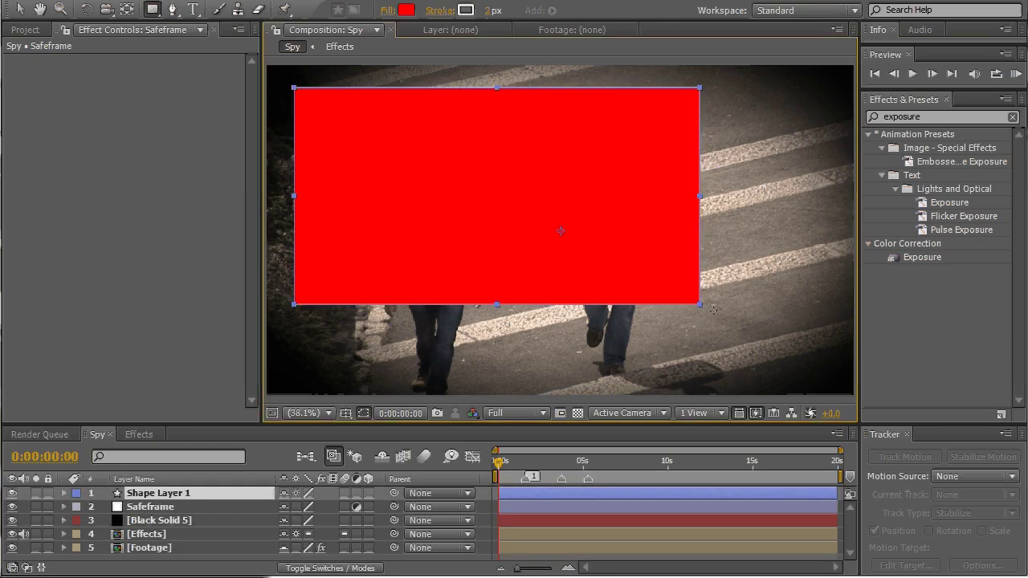
left_click(63, 493)
left_click(140, 521)
key("Delete")
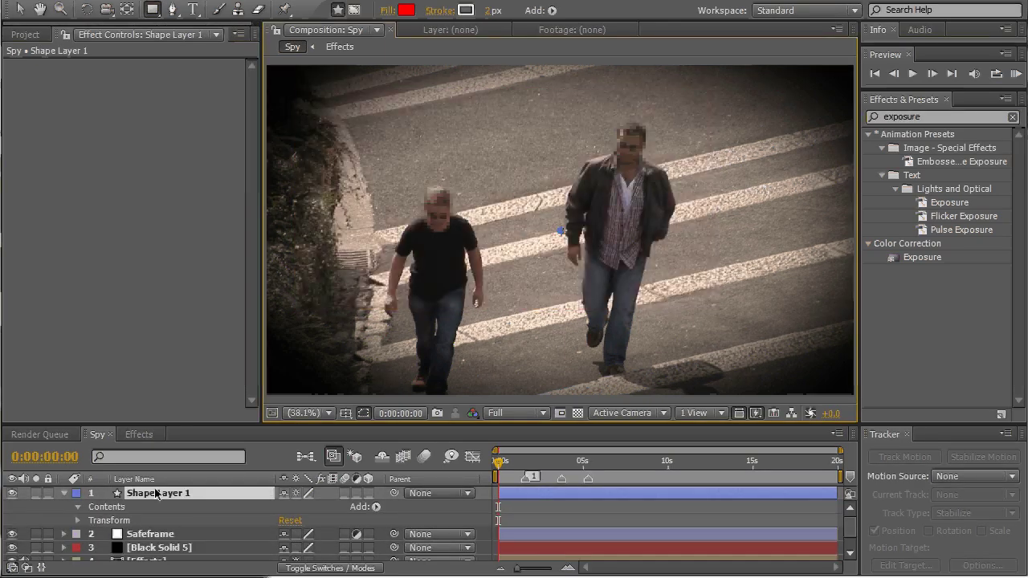
key("Delete")
left_click(148, 496)
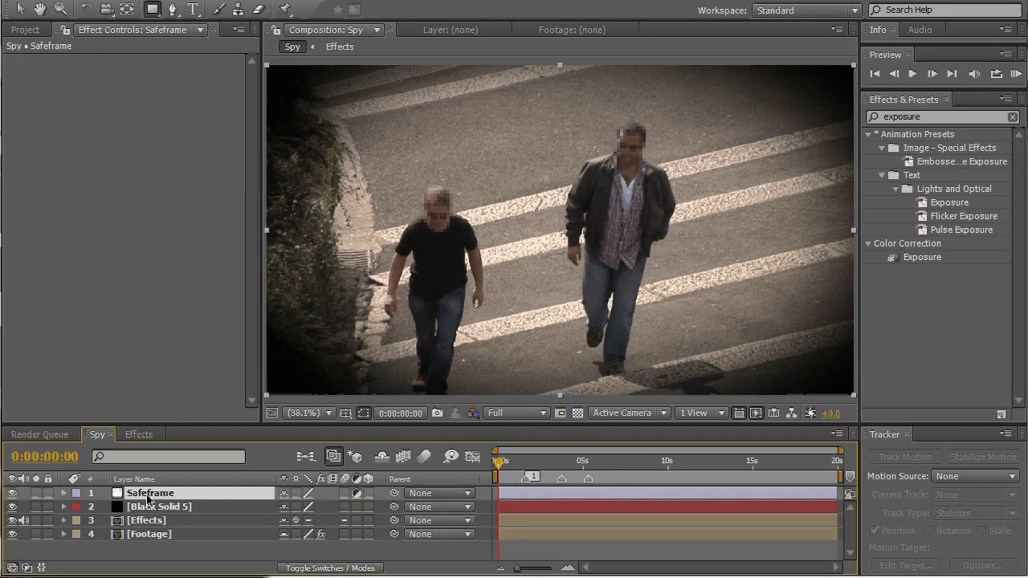
mouse_move(296, 93)
left_mouse_down()
mouse_move(780, 356)
mouse_move(821, 368)
left_mouse_up()
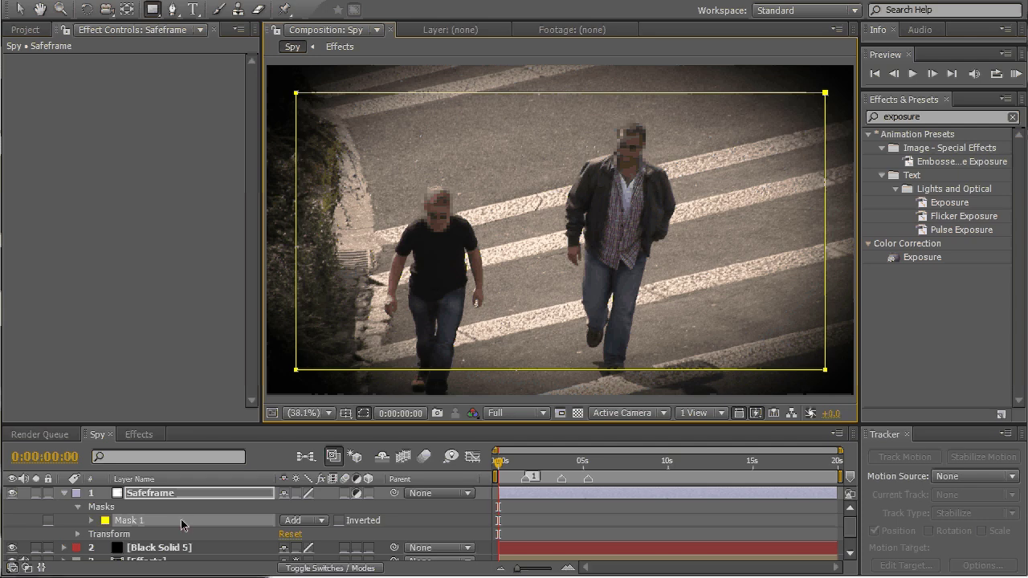
left_click_drag(152, 9, 207, 50)
Step: Draw a small circular ellipse mask at the frame centre, using the title/action safe guides to centre it
left_click(206, 46)
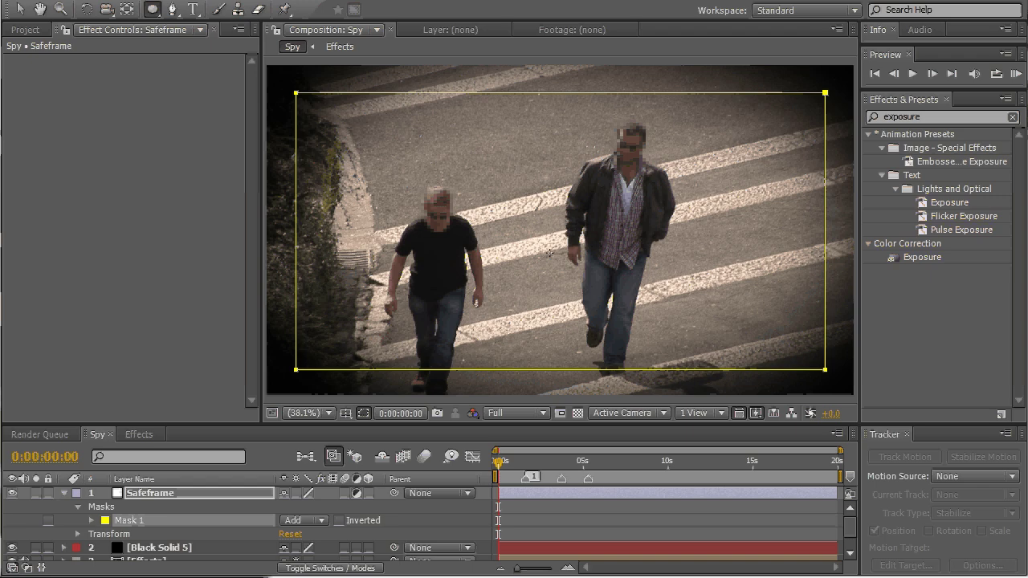
left_click(345, 413)
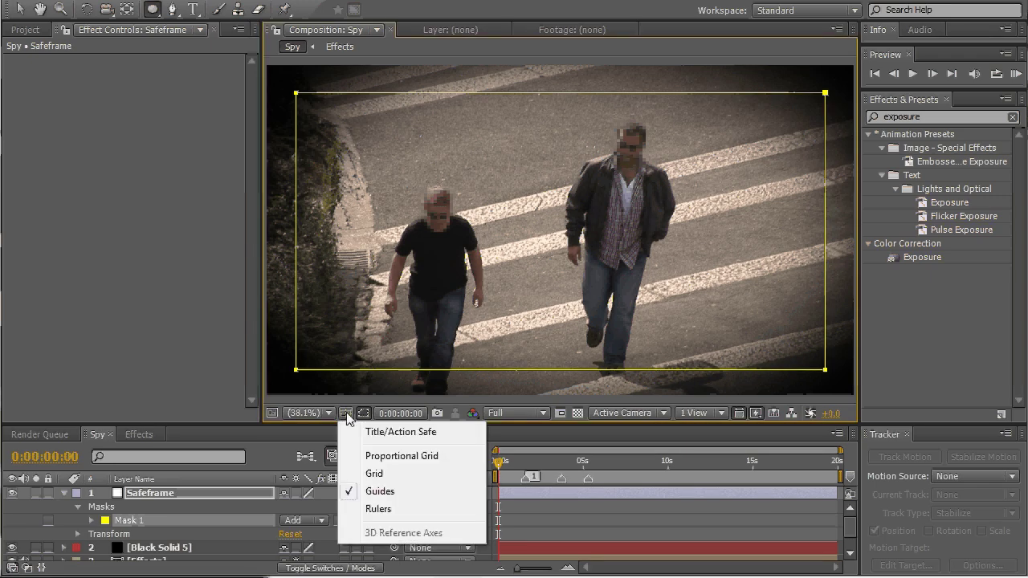
left_click(392, 435)
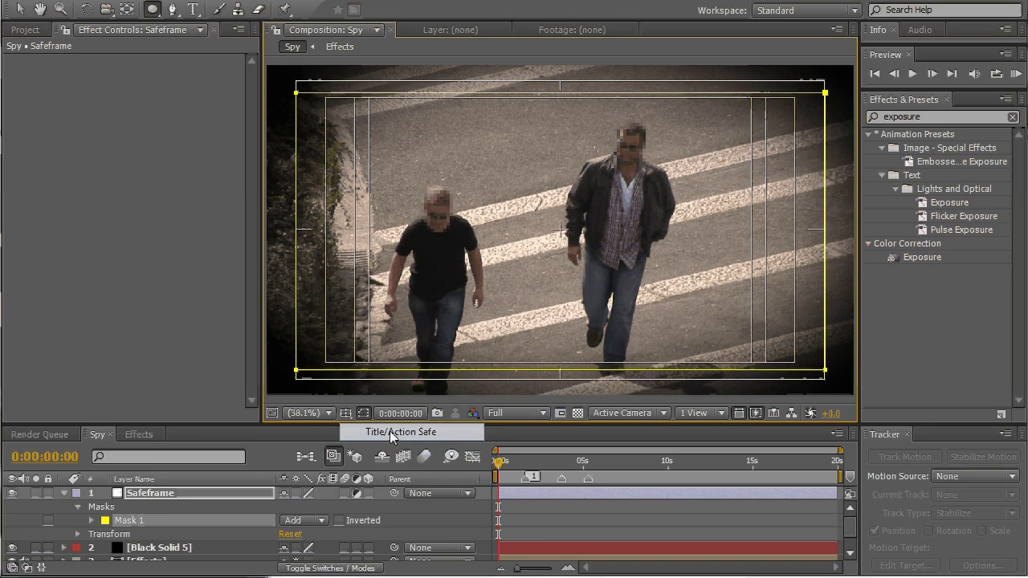
left_click_drag(559, 232, 595, 260)
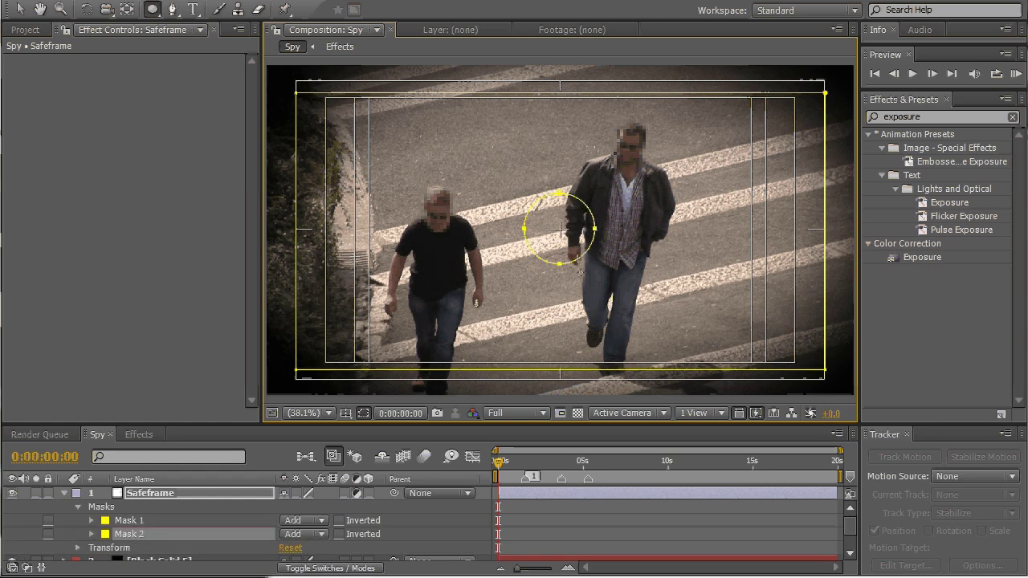
left_click(364, 413)
left_click(378, 432)
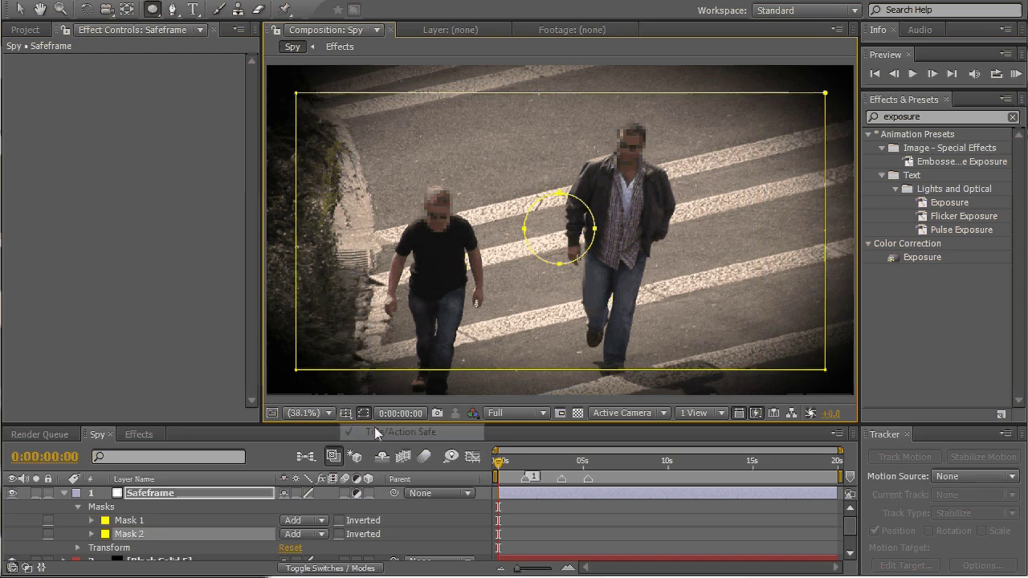
Step: Lock the rectangle and circle masks, then draw a Pen line mask across the circle
left_click(48, 533)
left_click(48, 524)
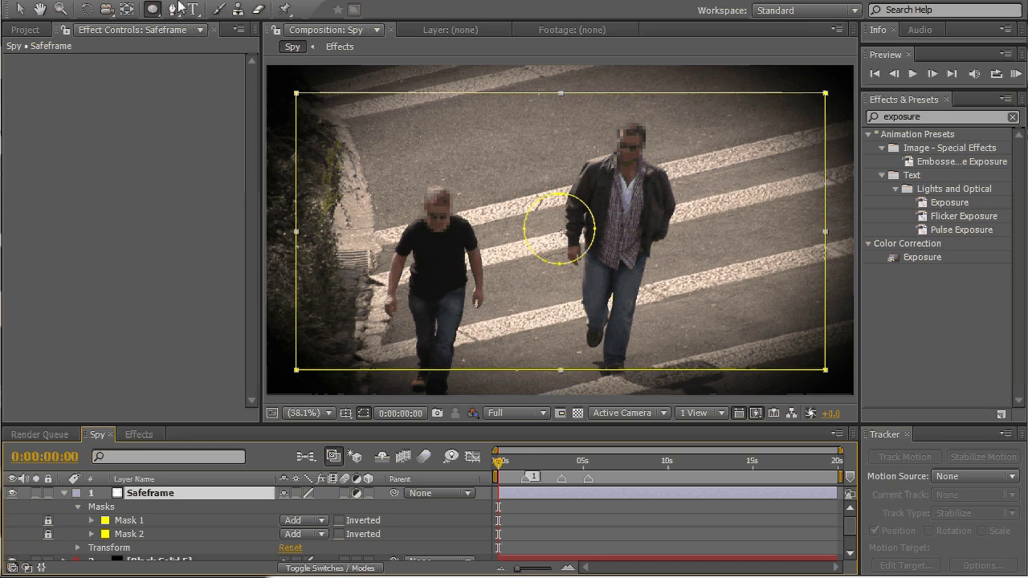
key("g")
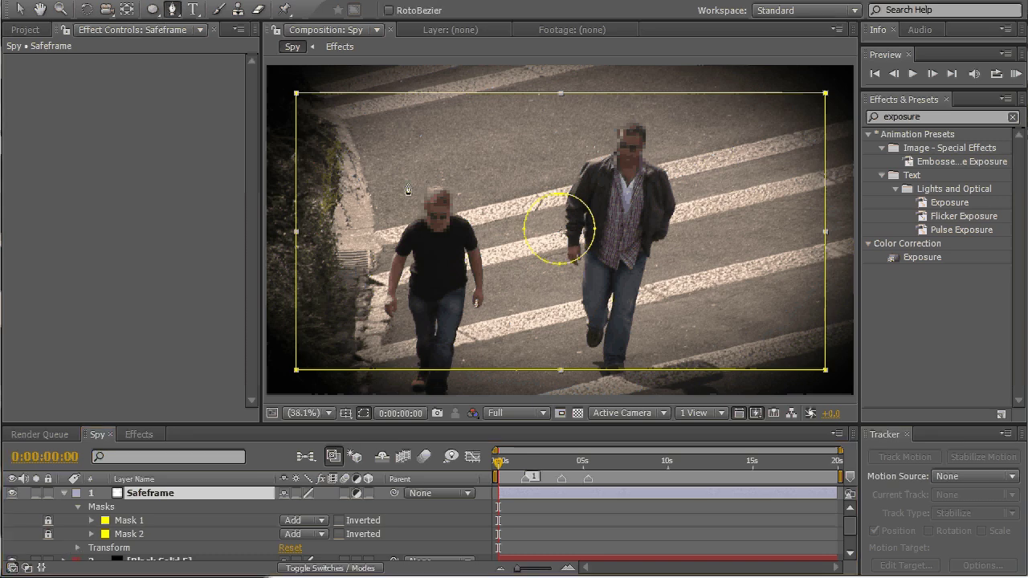
left_click(524, 234)
left_click(595, 230)
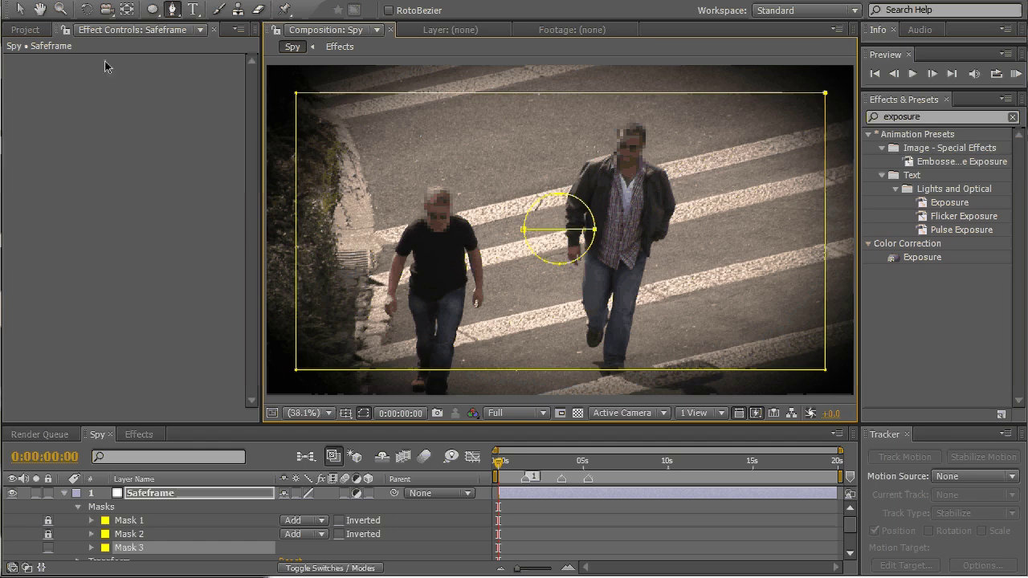
Step: Apply a Stroke effect to Safeframe with Brush Size 6 on all masks
key("v")
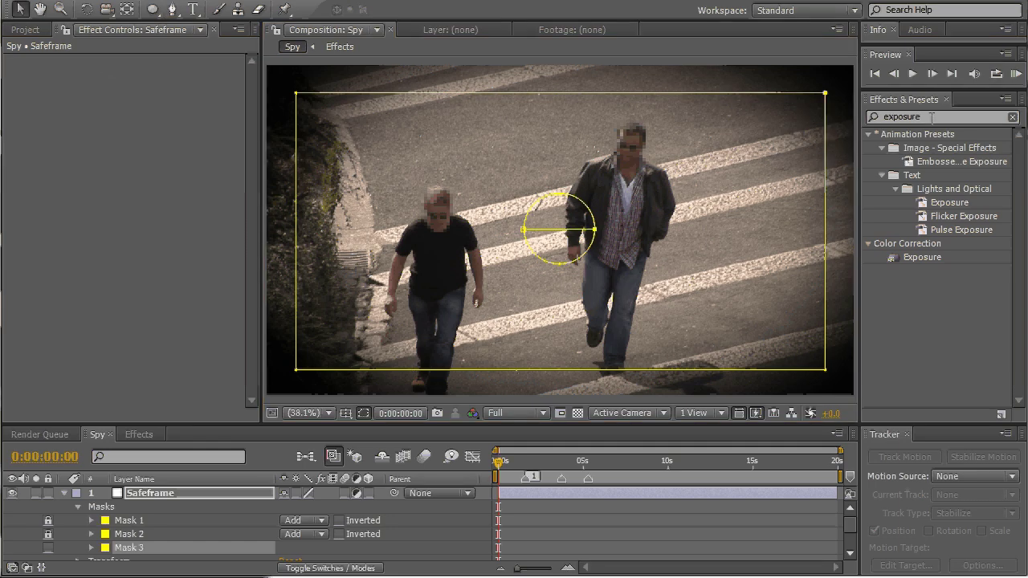
left_click(932, 117)
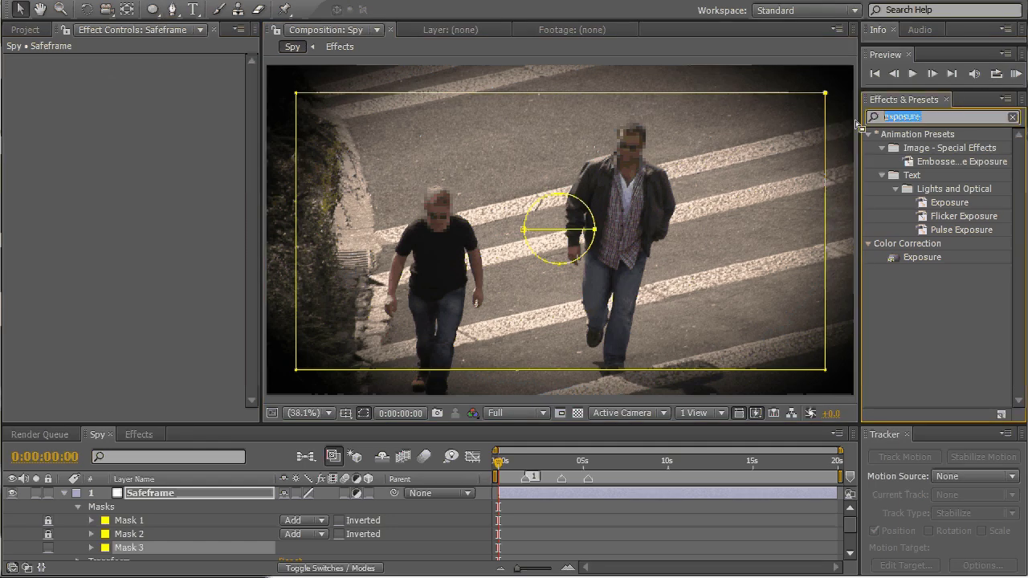
type("stroke")
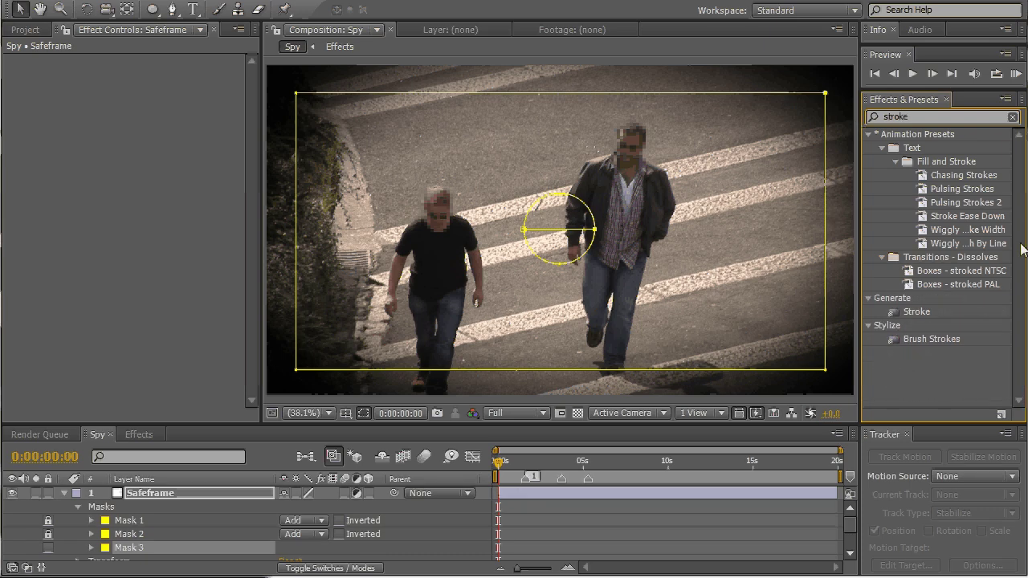
mouse_move(917, 312)
left_mouse_down()
mouse_move(193, 506)
mouse_move(199, 512)
left_mouse_up()
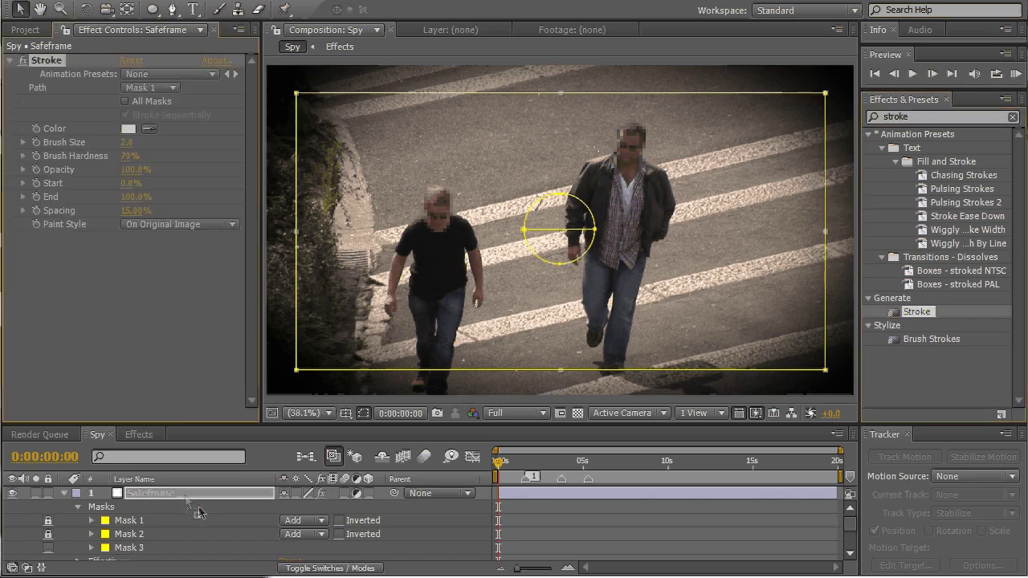
left_click(126, 142)
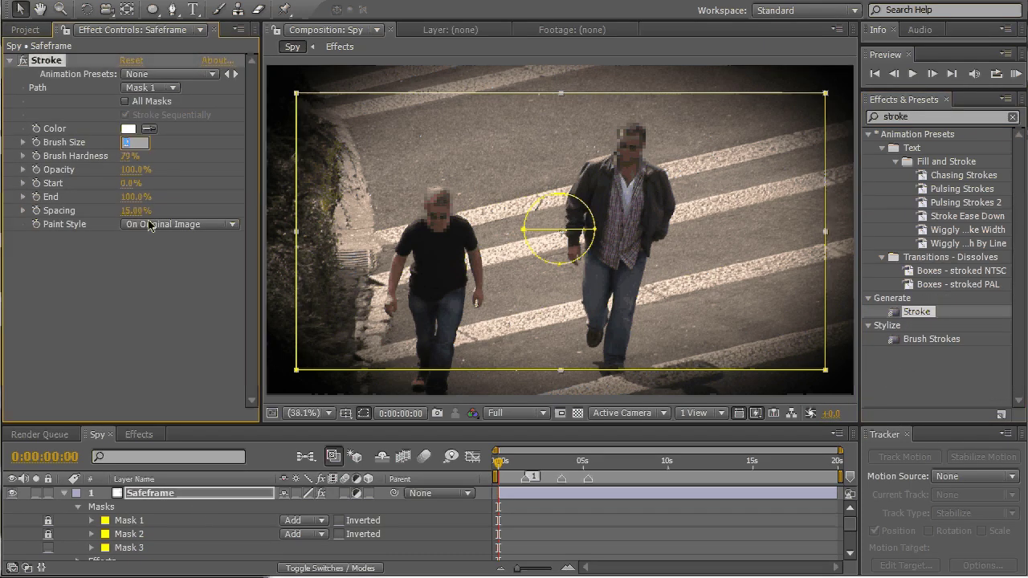
type("6")
left_click(96, 310)
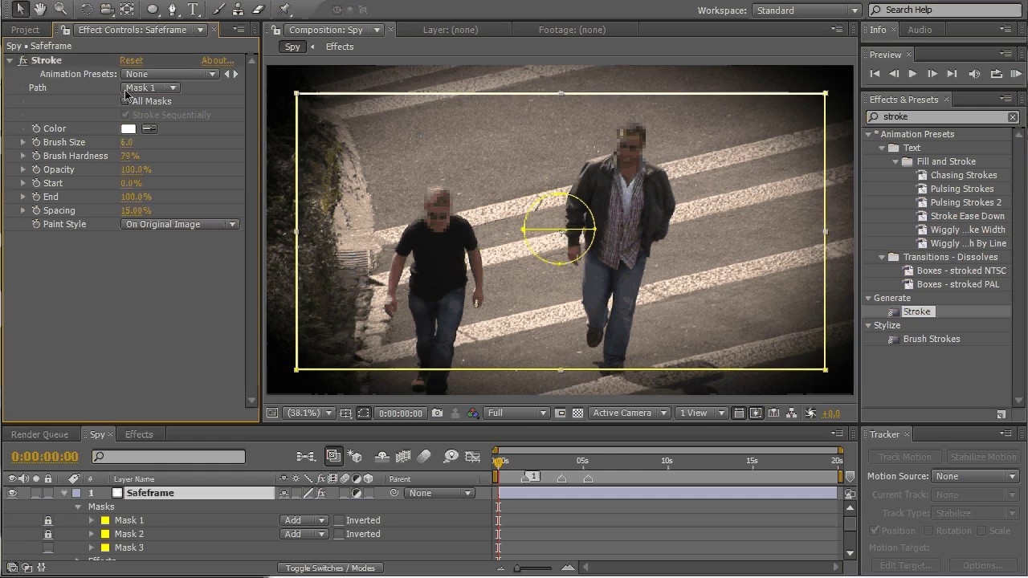
left_click(126, 103)
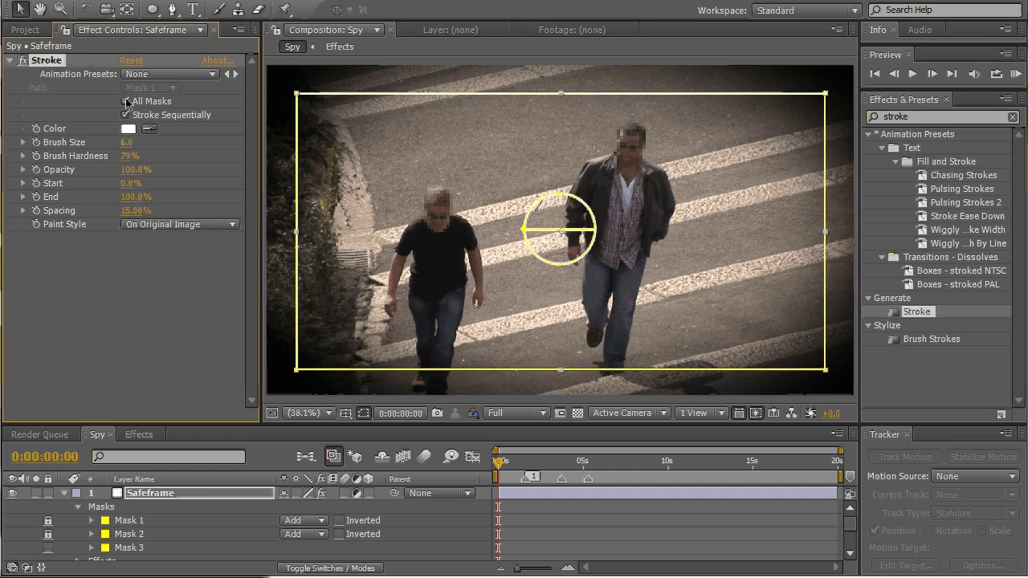
Step: Set the Safeframe layer's Opacity to 50%
left_click(139, 497)
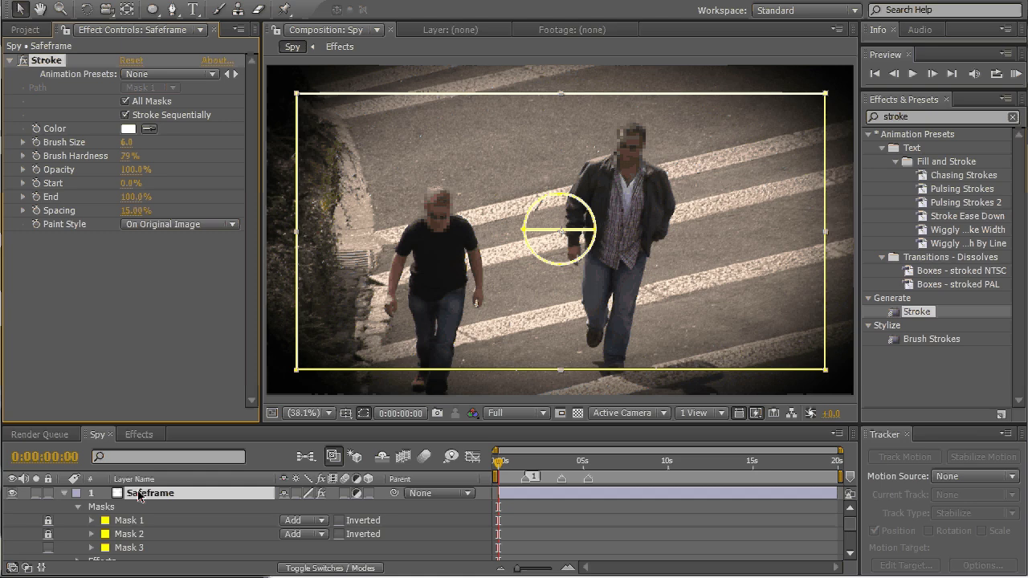
key("t")
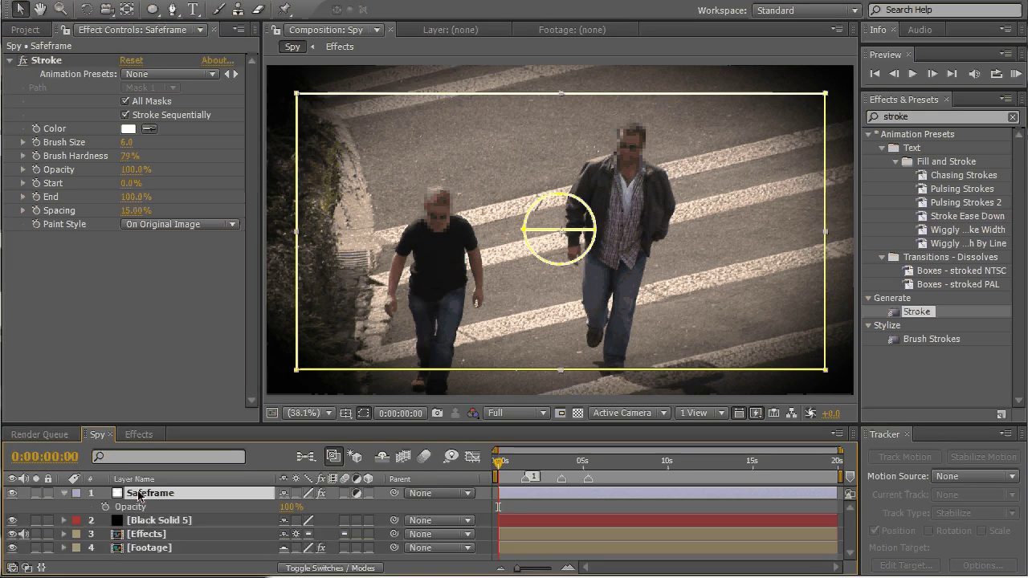
left_click(290, 507)
type("50")
left_click(353, 511)
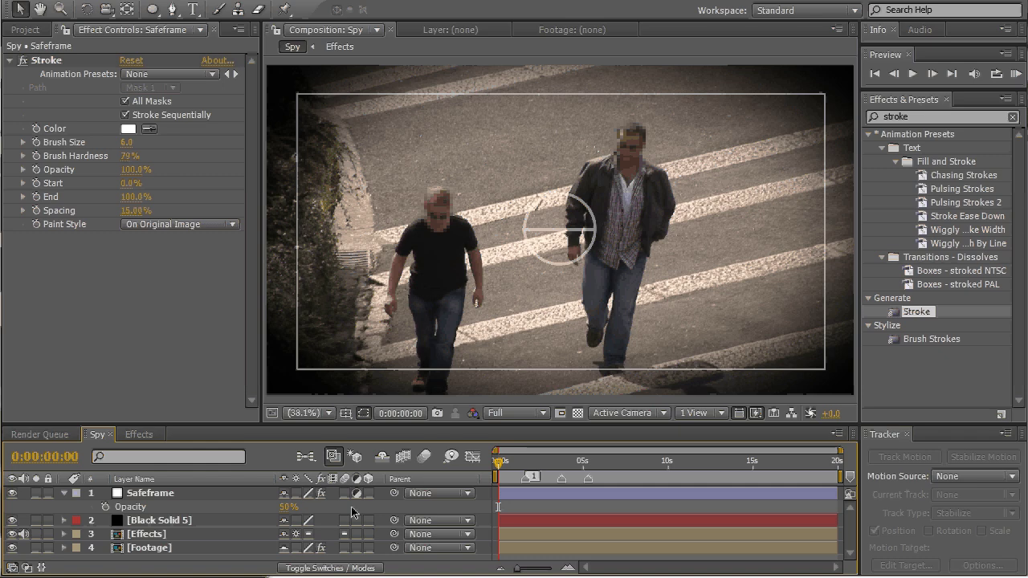
left_click(63, 494)
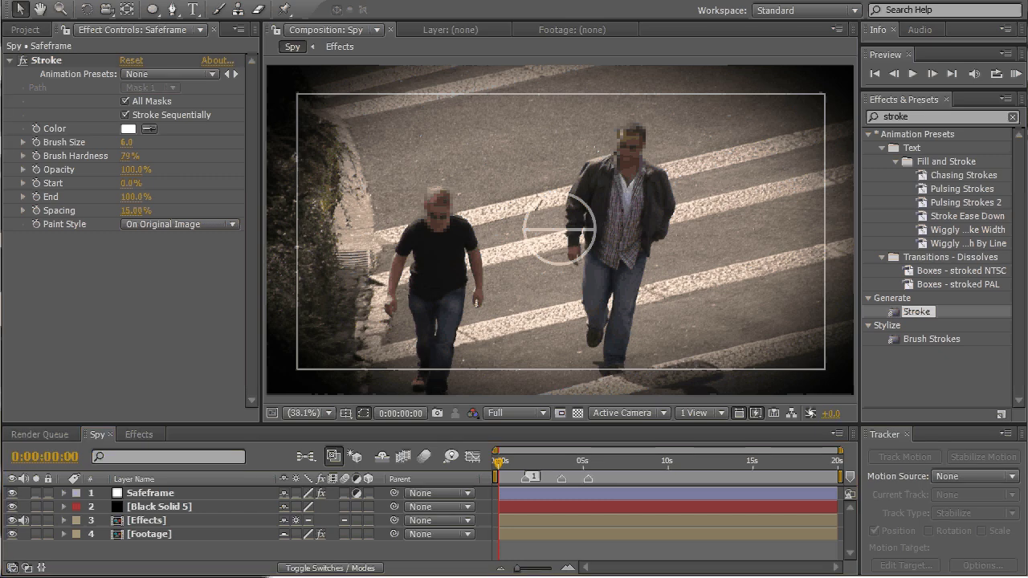
Step: Create an adjustment layer named Blur and apply Fast Blur with Blurriness 9.0
right_click(155, 561)
left_click(450, 577)
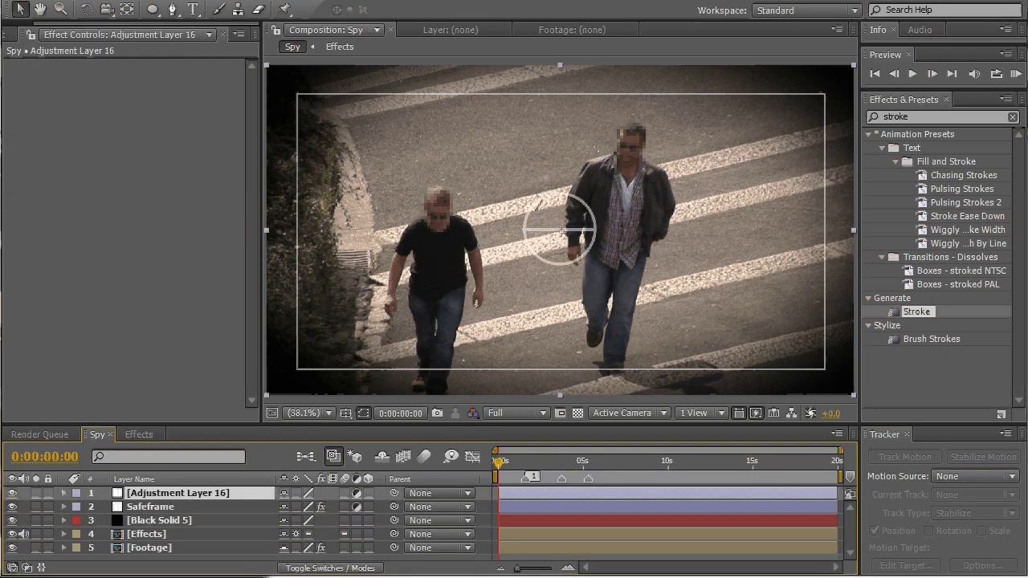
key("Return")
type("Blur")
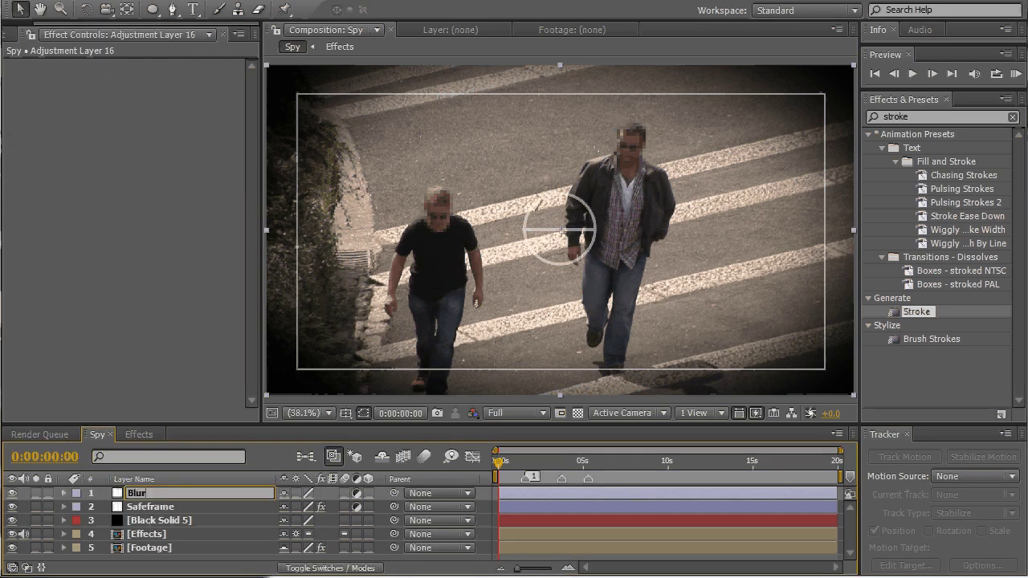
key("Return")
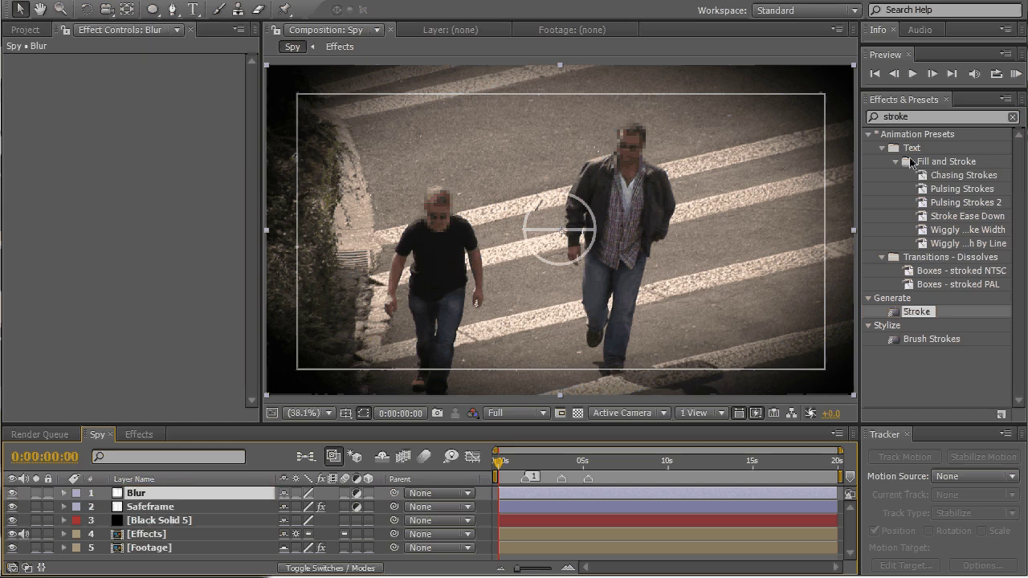
left_click(917, 118)
type("Fast")
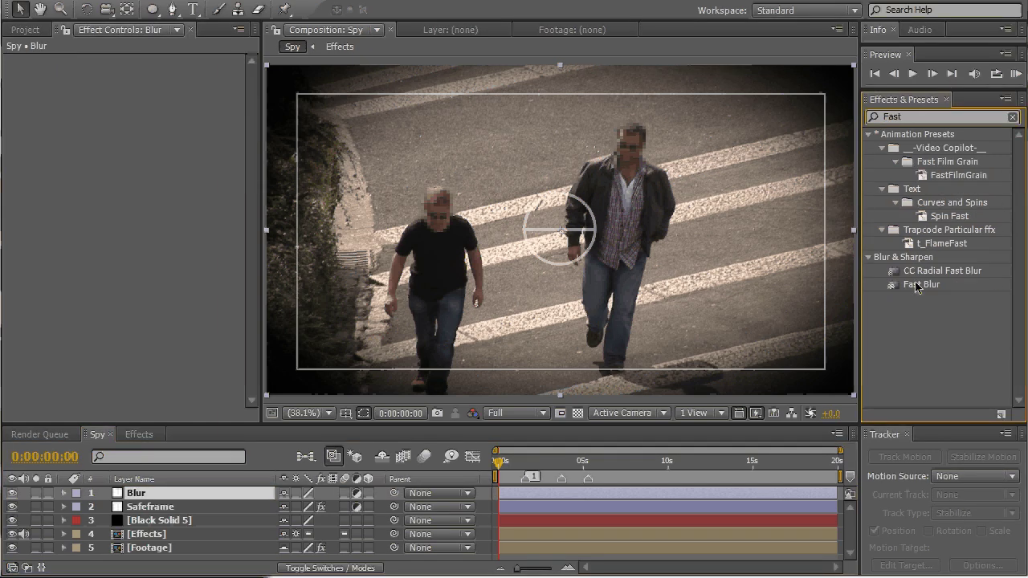
left_click_drag(918, 287, 162, 495)
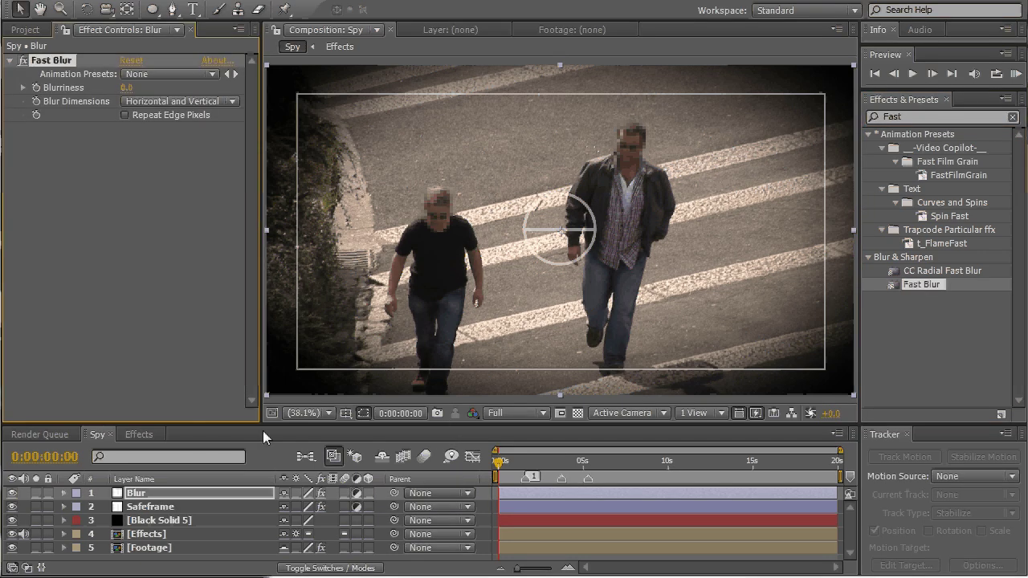
left_click_drag(127, 90, 139, 92)
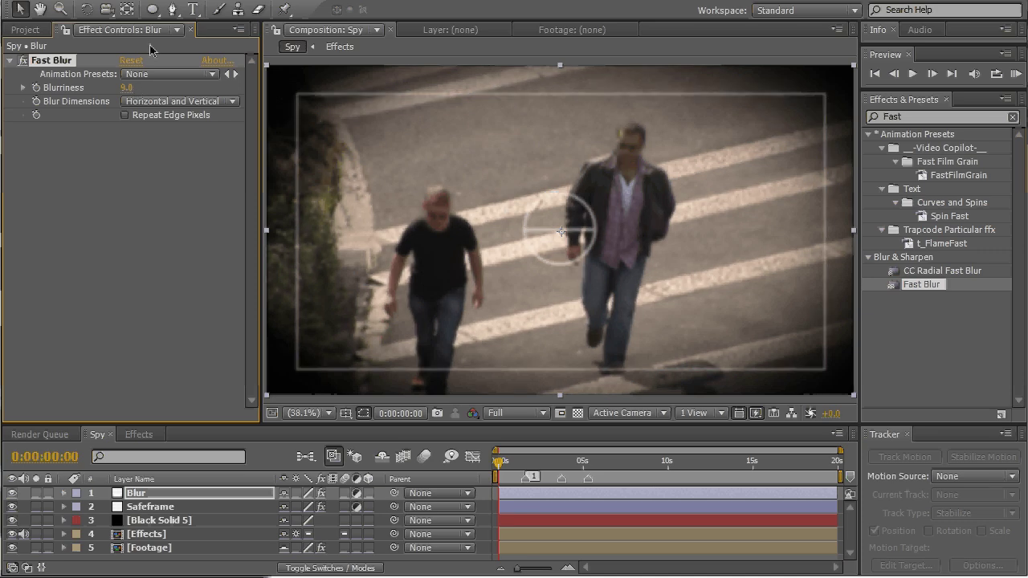
Step: Mask the Blur layer with a Pen shape covering the crosshair circle's lower half
key("g")
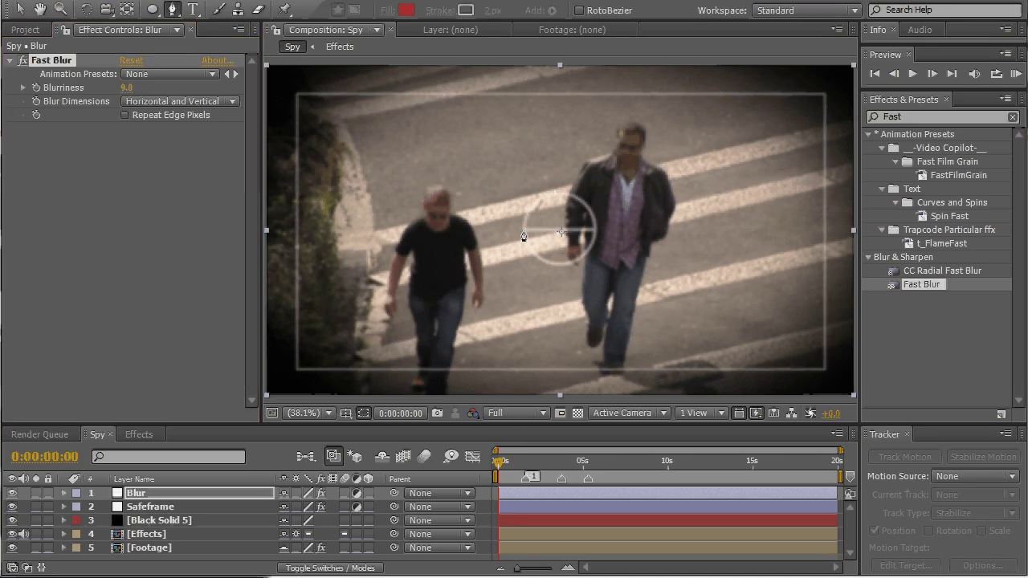
left_click(523, 231)
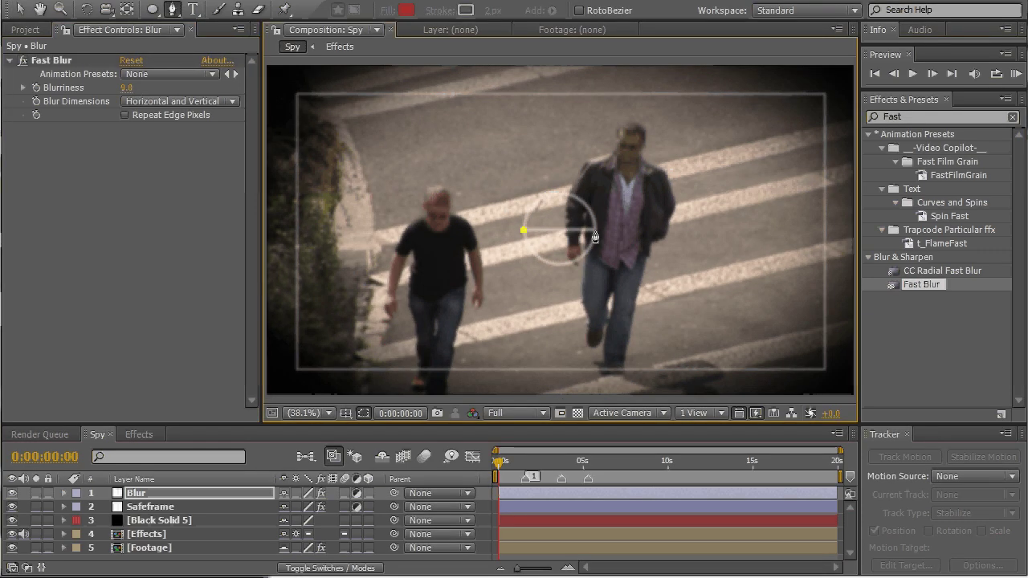
left_click(595, 231)
left_click(559, 271)
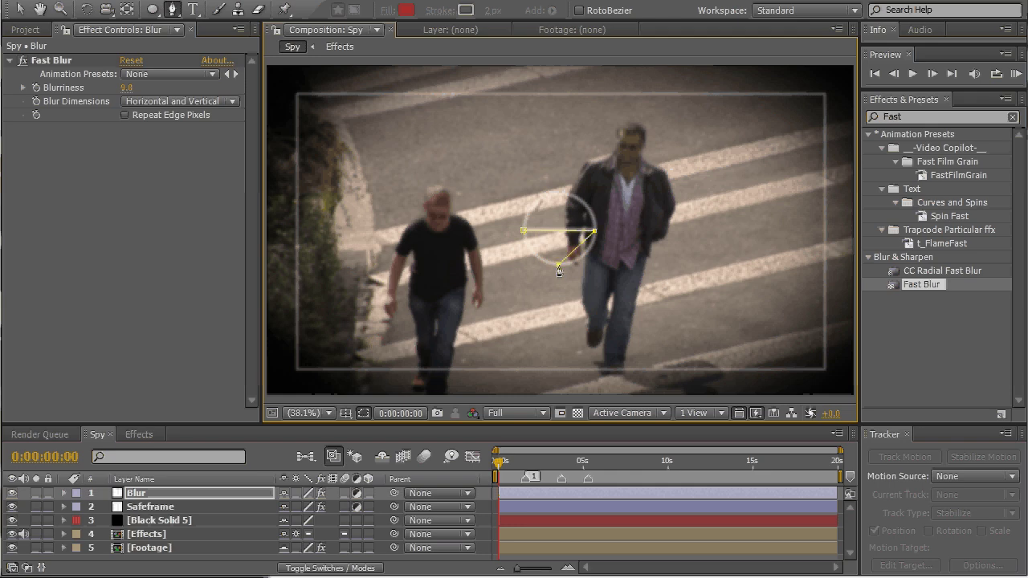
left_click_drag(559, 270, 526, 269)
left_click(526, 233)
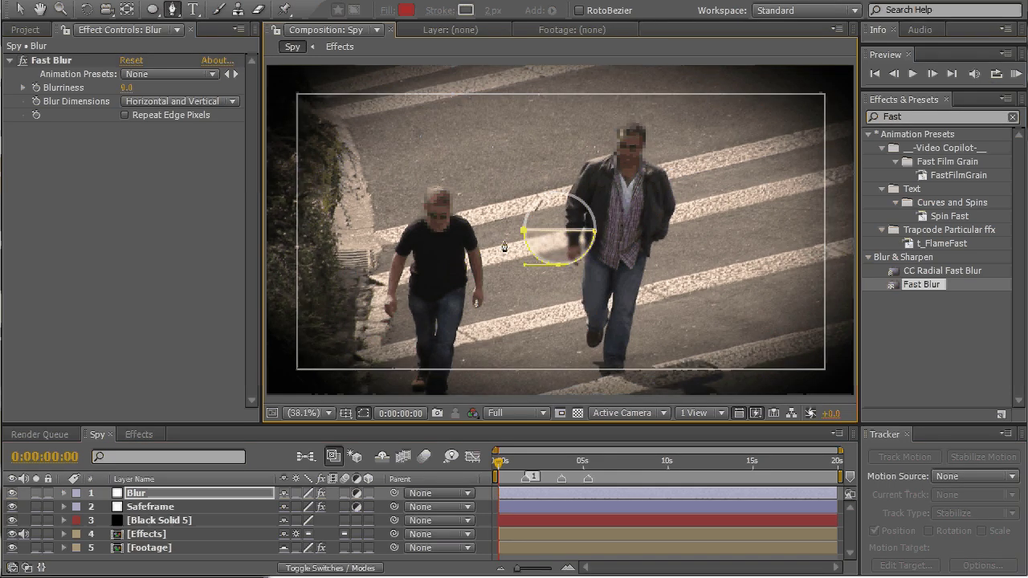
key("v")
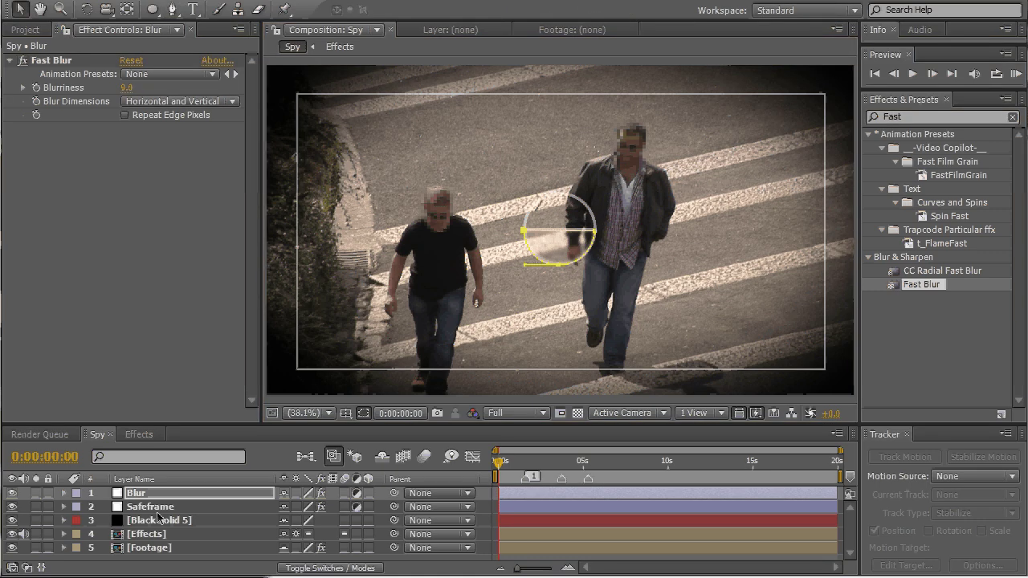
left_click(158, 493)
Step: Move the Blur layer below Safeframe in the layer stack and deselect it
left_click_drag(158, 493, 157, 511)
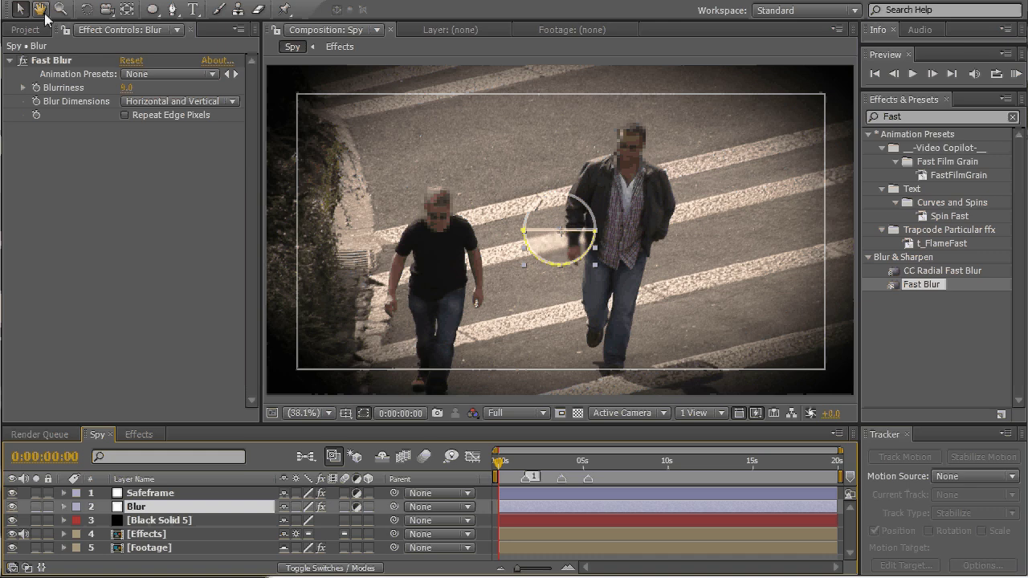
left_click(509, 361)
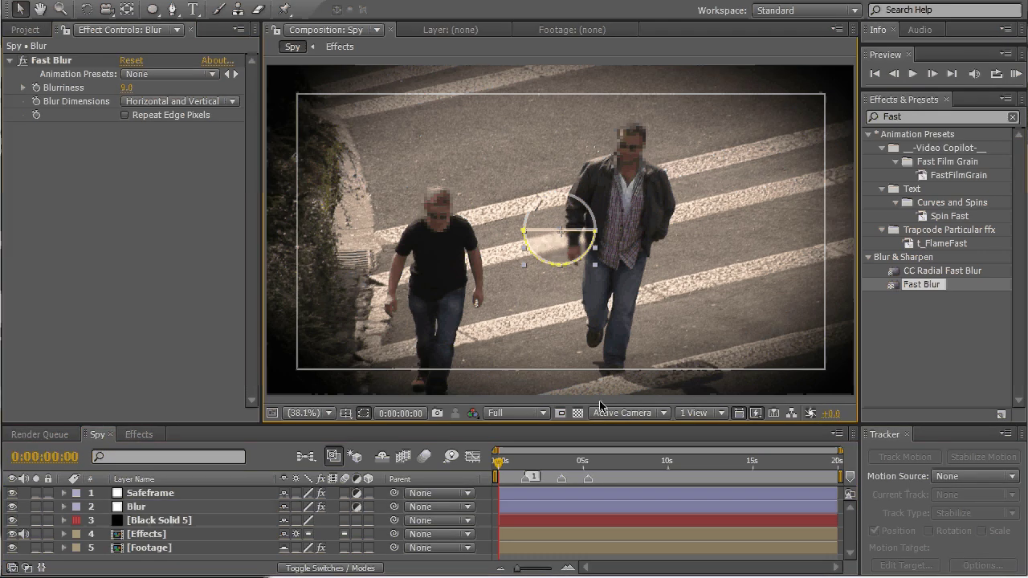